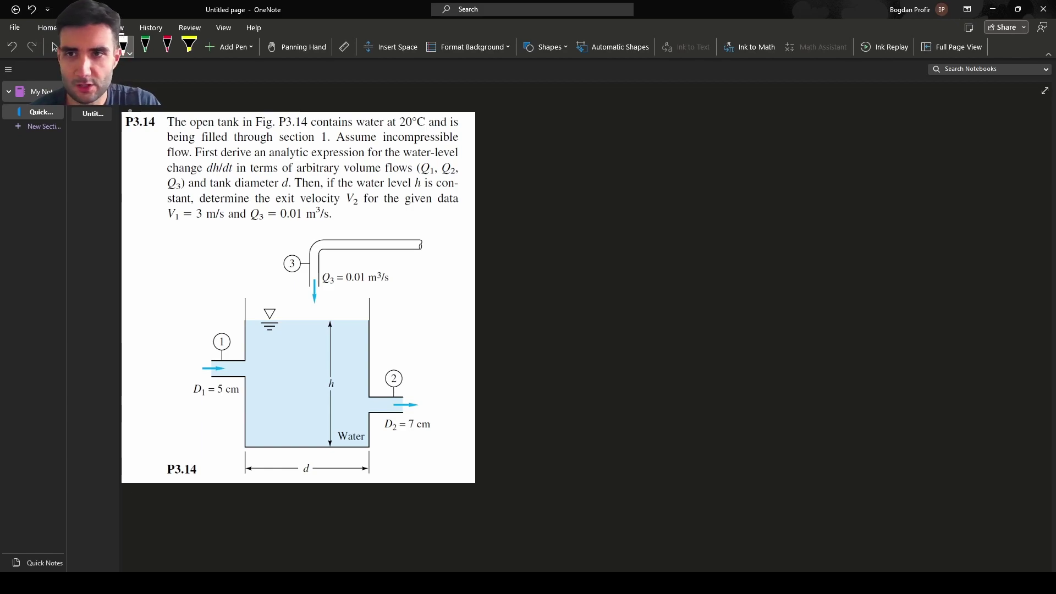
Switch the pen to gold and underline 'open tank' and '20°C' in the problem.
left_click(125, 49)
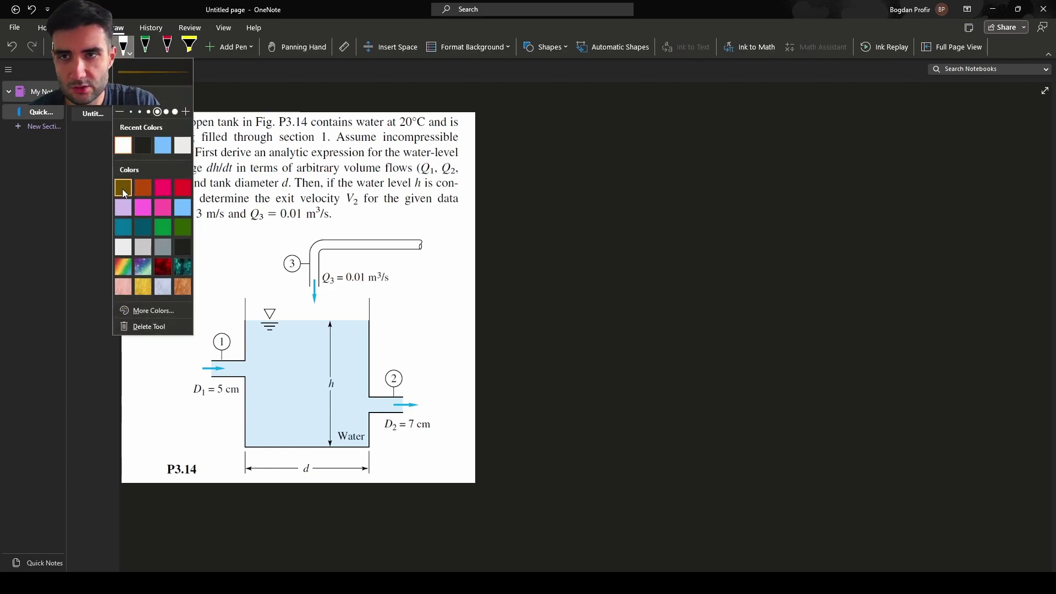
left_click(123, 188)
left_click_drag(193, 131, 243, 129)
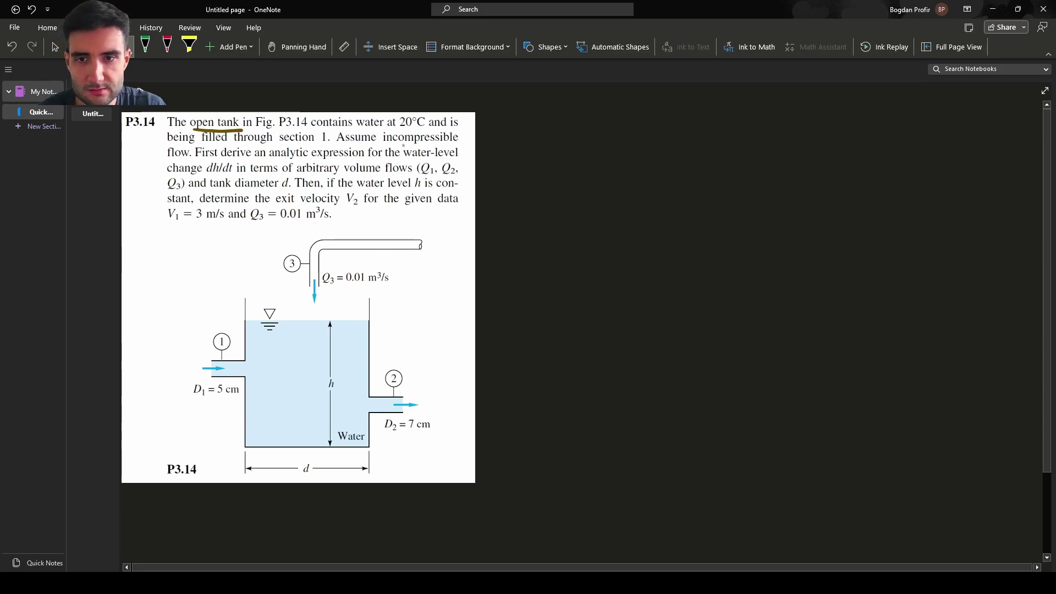
left_click_drag(399, 131, 419, 131)
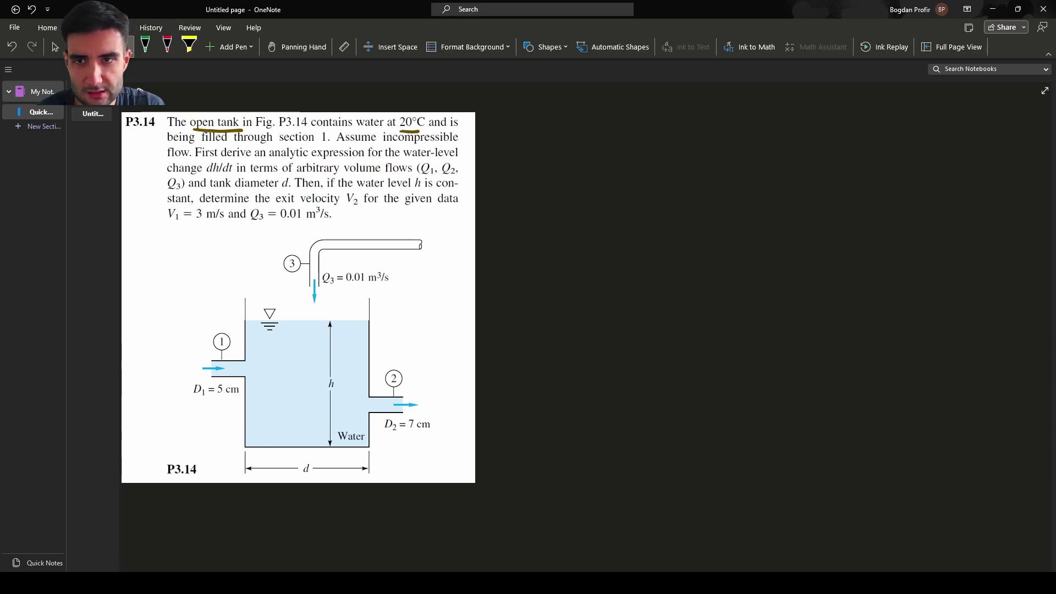
Handwrite dh/dt = ḣ(t) to the right of the problem text.
mouse_move(541, 133)
left_mouse_down()
mouse_move(530, 143)
mouse_move(581, 147)
left_mouse_up()
key("ctrl+z")
mouse_move(530, 160)
left_mouse_down()
mouse_move(577, 157)
mouse_move(550, 197)
left_mouse_up()
mouse_move(560, 172)
left_mouse_down()
mouse_move(563, 197)
mouse_move(627, 158)
left_mouse_up()
mouse_move(607, 164)
left_mouse_down()
mouse_move(665, 142)
mouse_move(669, 154)
mouse_move(668, 120)
mouse_move(684, 155)
mouse_move(710, 165)
left_mouse_up()
left_click(668, 121)
mouse_move(696, 157)
left_mouse_down()
mouse_move(713, 155)
mouse_move(718, 172)
left_mouse_up()
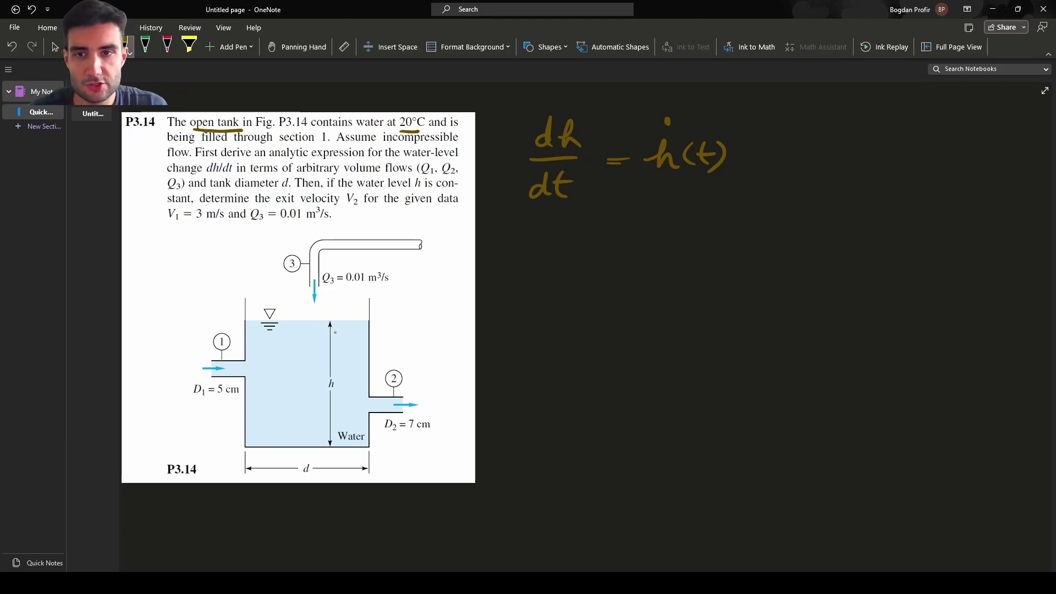
Underline Q1, Q2, Q3 and diameter d, discarding a stray circle around h.
left_click_drag(423, 178, 457, 178)
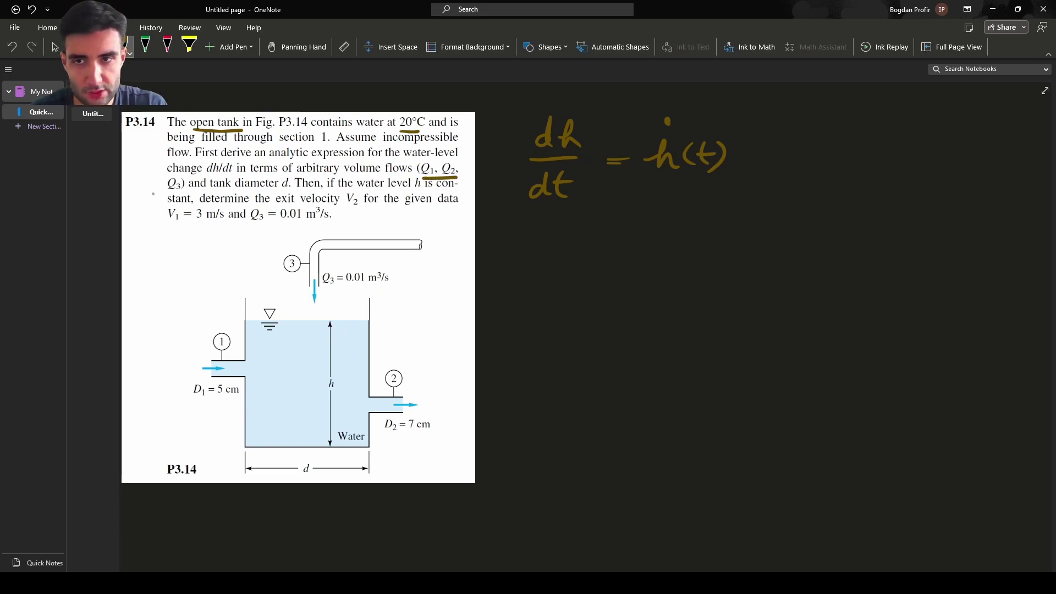
left_click_drag(161, 193, 179, 191)
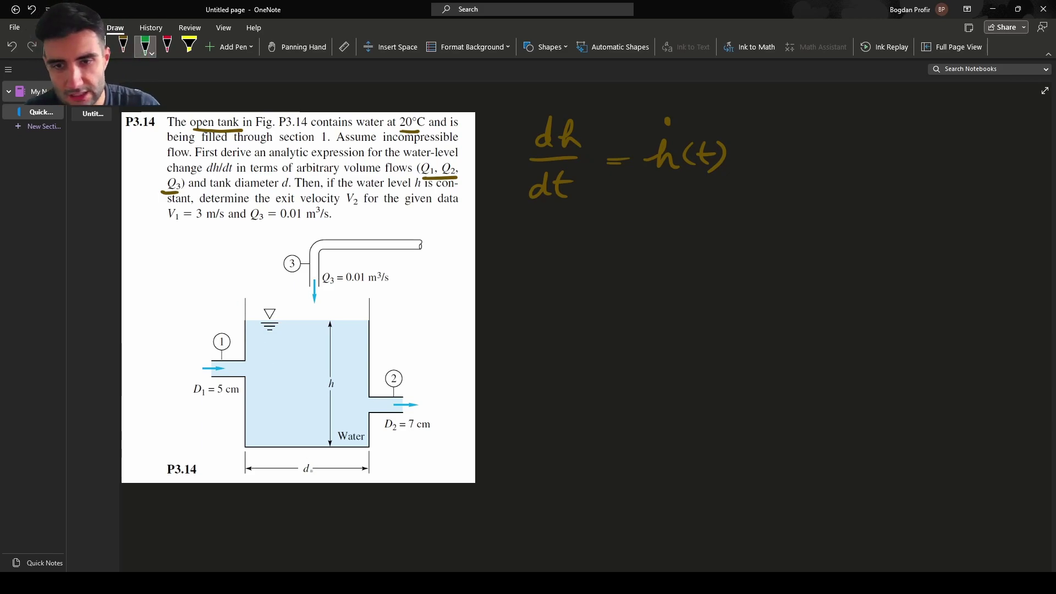
left_click_drag(298, 477, 313, 477)
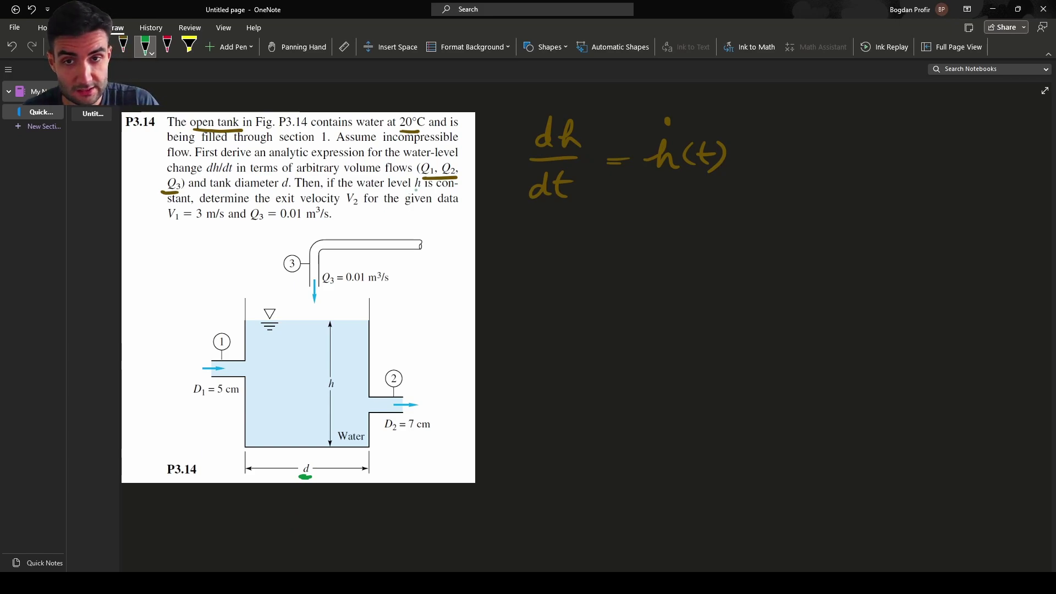
mouse_move(416, 191)
left_mouse_down()
mouse_move(427, 187)
mouse_move(421, 174)
mouse_move(412, 186)
left_mouse_up()
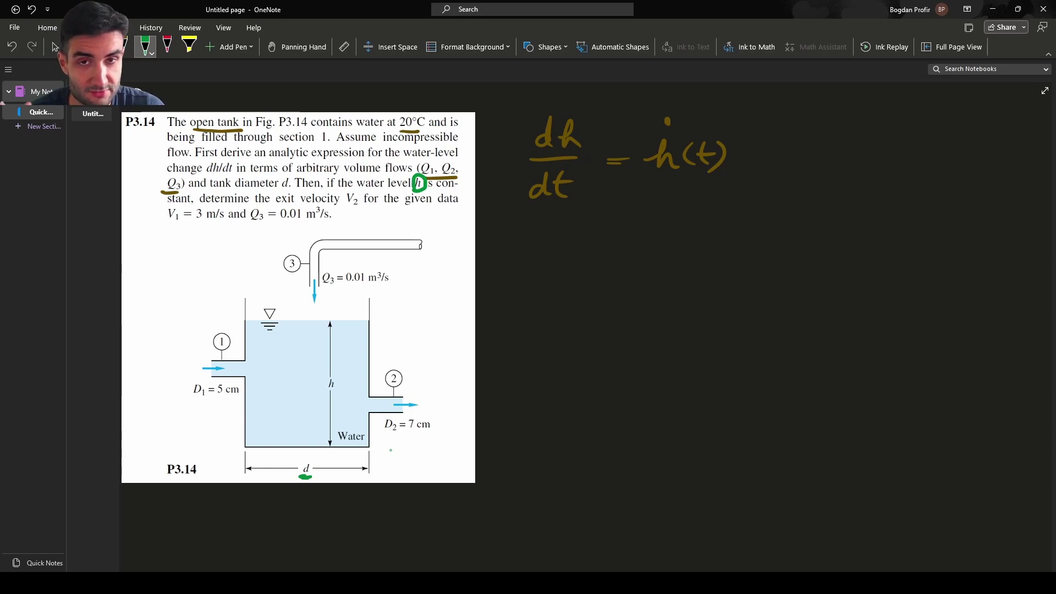
key("ctrl+z")
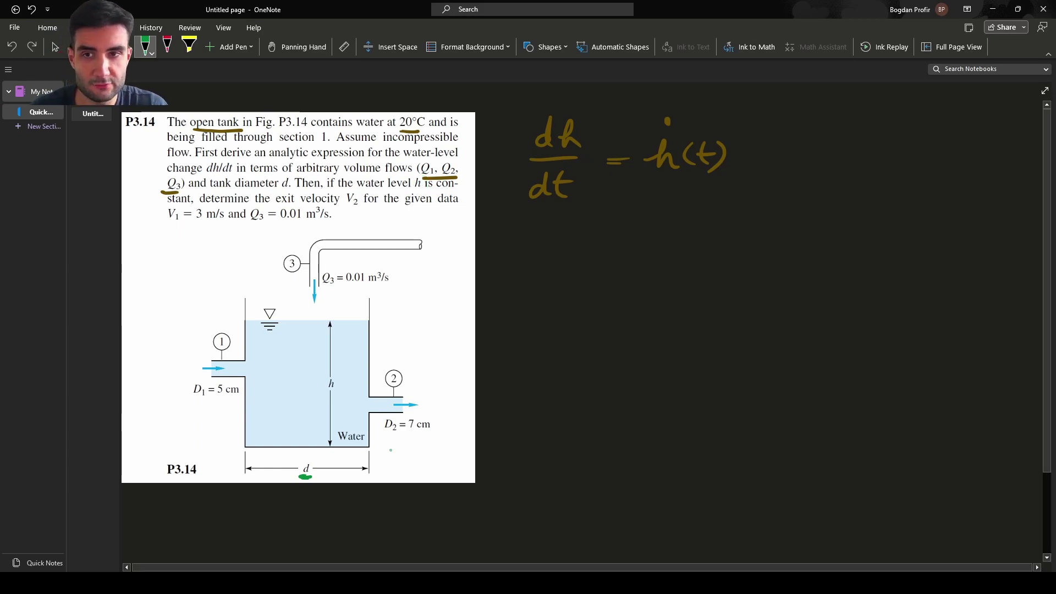
Add a question mark after ḣ(t) and underline V2 and D2 = 7 cm.
mouse_move(768, 125)
left_mouse_down()
mouse_move(776, 116)
mouse_move(775, 148)
left_mouse_up()
left_click(780, 162)
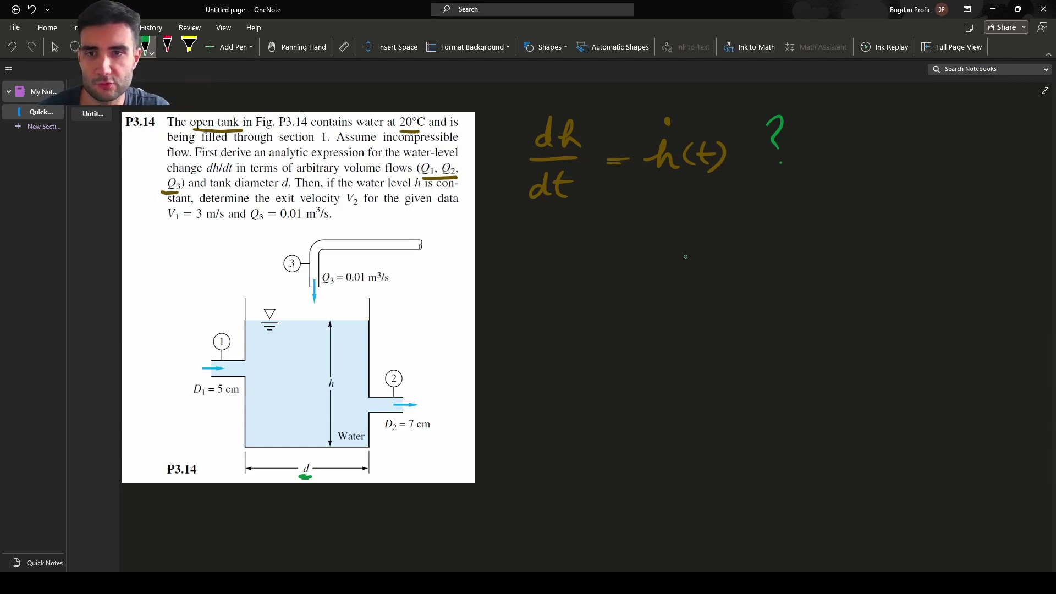
left_click_drag(347, 210, 361, 210)
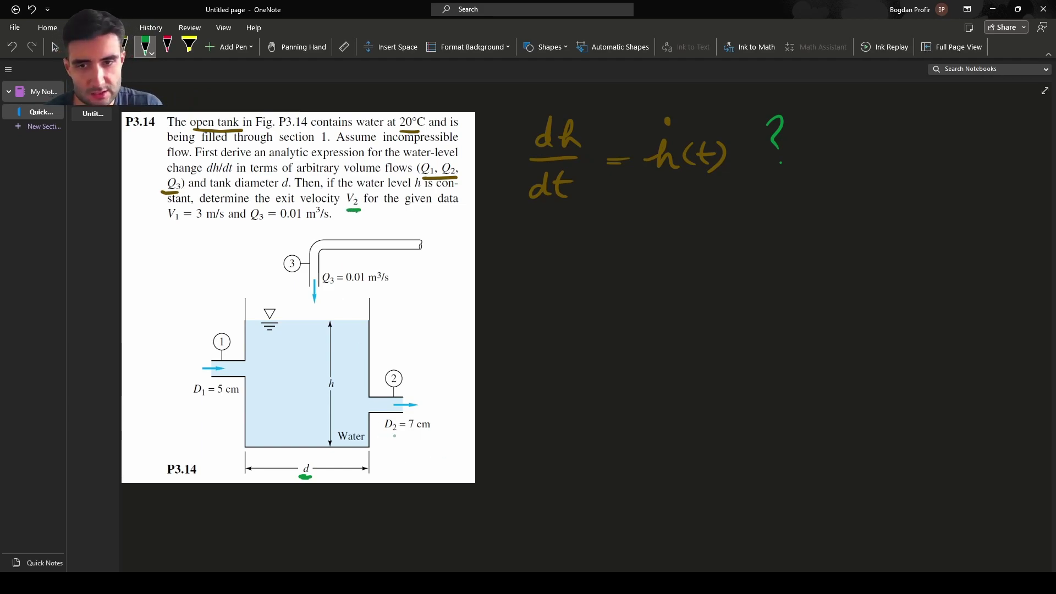
mouse_move(387, 438)
left_mouse_down()
mouse_move(425, 435)
mouse_move(390, 437)
left_mouse_up()
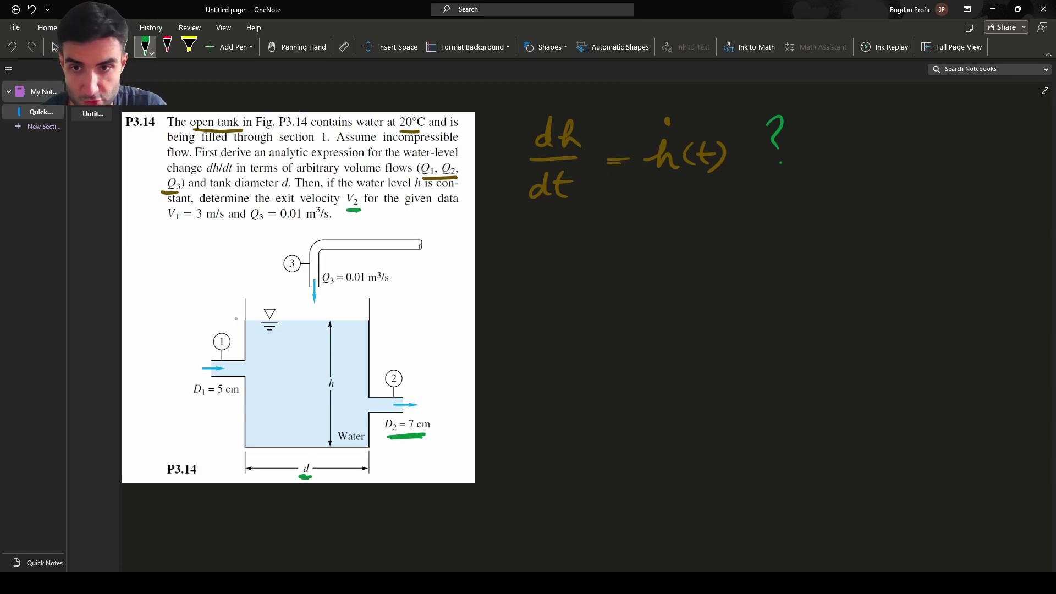
Draw a green dashed control-volume boundary around the walls, water surface and bottom of the tank.
left_click_drag(237, 347, 236, 356)
left_click_drag(236, 361, 236, 411)
left_click_drag(236, 415, 235, 424)
left_click_drag(237, 319, 277, 314)
left_click_drag(283, 315, 314, 314)
mouse_move(323, 314)
left_mouse_down()
mouse_move(357, 314)
mouse_move(380, 328)
mouse_move(378, 344)
left_mouse_up()
left_click_drag(379, 351, 382, 380)
left_click_drag(383, 389, 383, 411)
left_click_drag(384, 417, 384, 433)
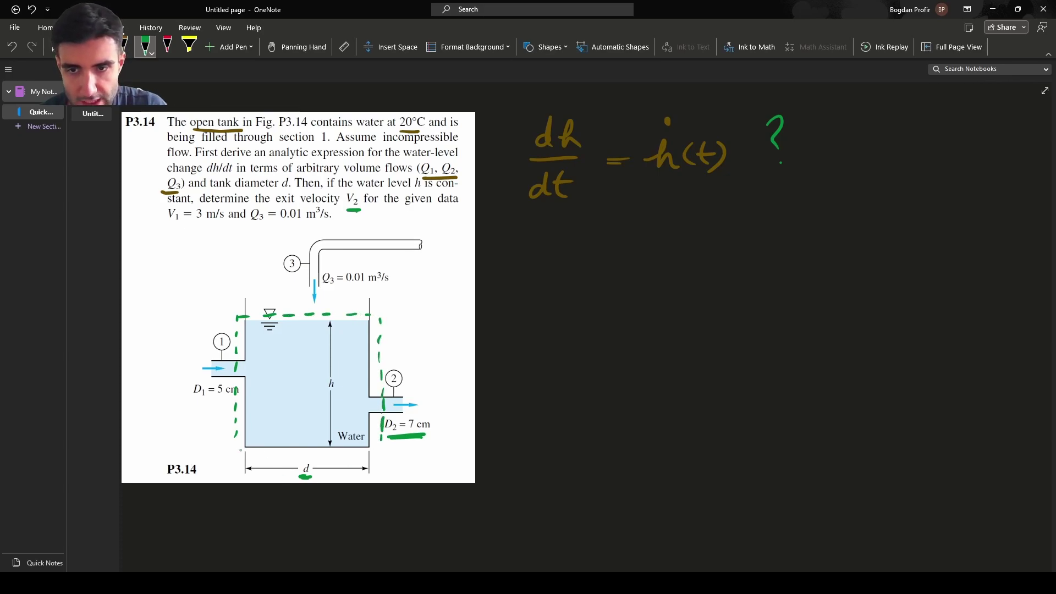
mouse_move(234, 443)
left_mouse_down()
mouse_move(238, 455)
mouse_move(261, 456)
left_mouse_up()
left_click_drag(276, 458, 305, 459)
left_click_drag(317, 459, 329, 458)
left_click_drag(334, 459, 349, 460)
left_click_drag(353, 461, 382, 457)
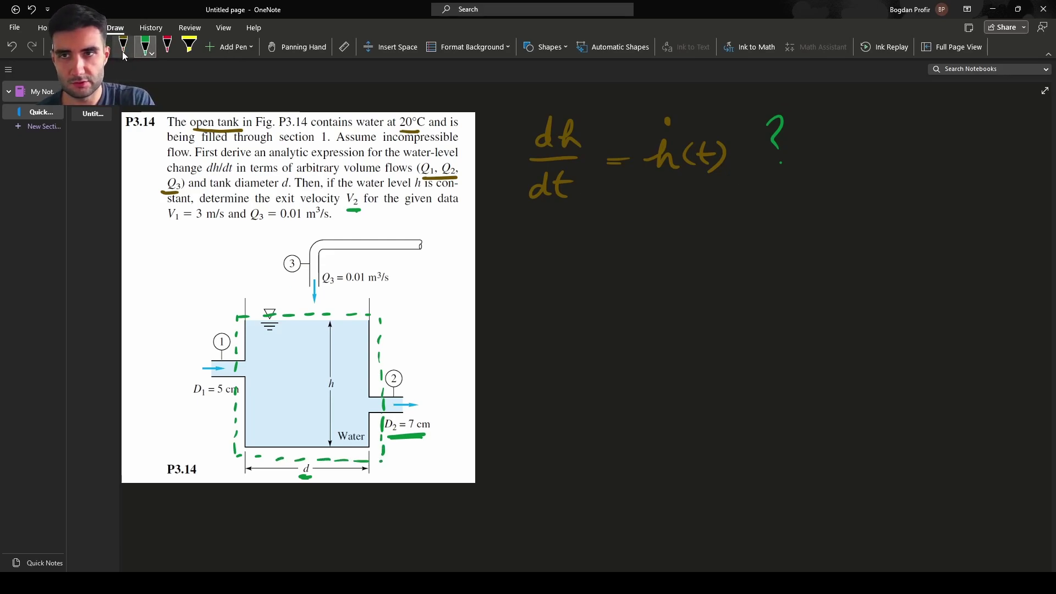
Handwrite '2 inlets (Q1, Q3)' and '1 outlet (Q2)' below the equation.
mouse_move(513, 261)
left_mouse_down()
mouse_move(531, 279)
mouse_move(616, 277)
left_mouse_up()
mouse_move(609, 262)
left_mouse_down()
mouse_move(634, 261)
mouse_move(637, 277)
left_mouse_up()
left_click_drag(697, 237, 682, 285)
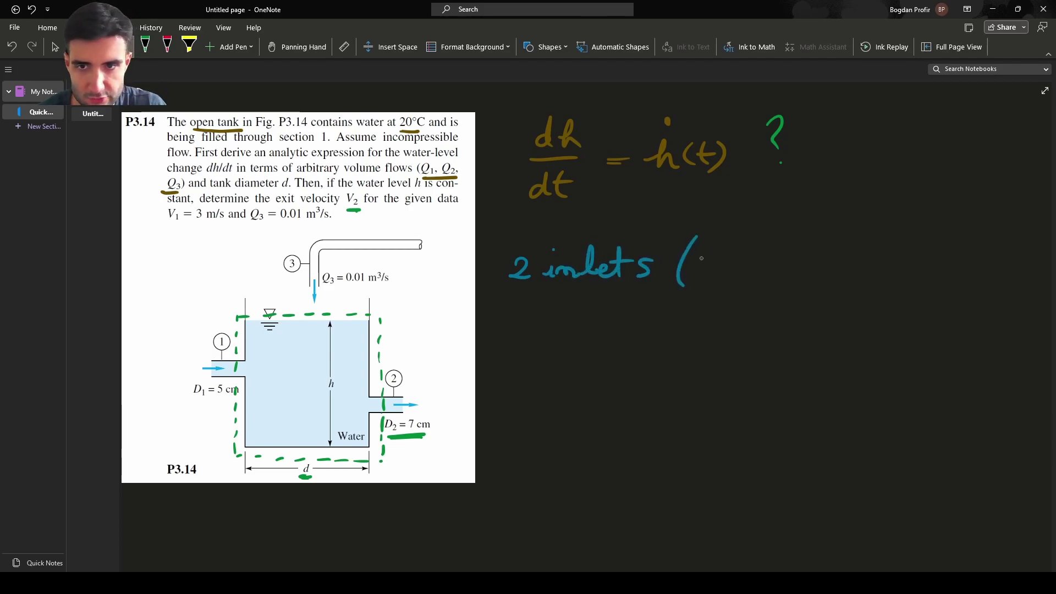
left_click_drag(722, 250, 735, 284)
left_click_drag(747, 271, 744, 287)
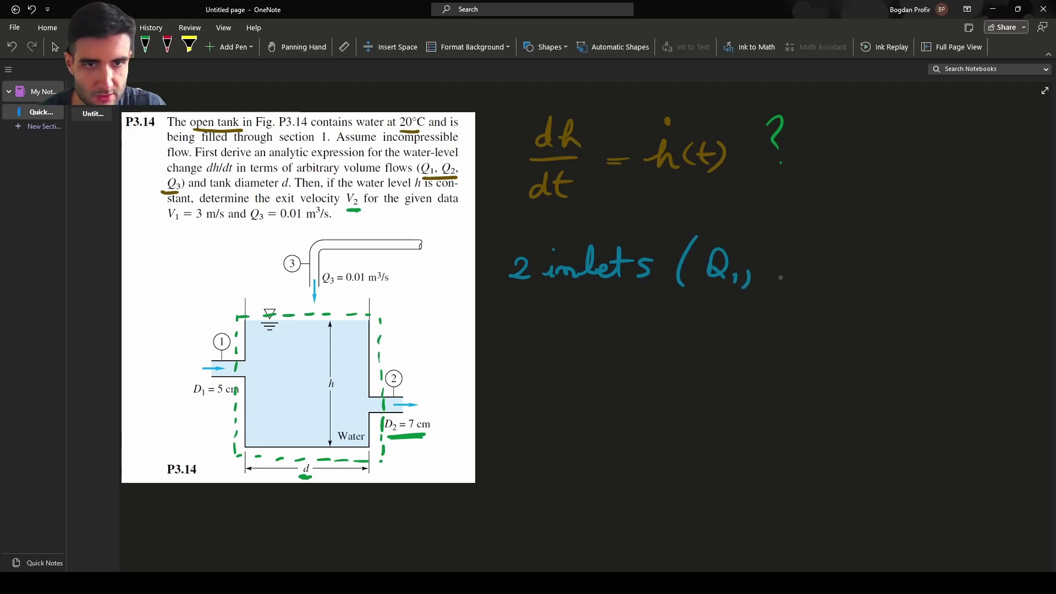
mouse_move(787, 248)
left_mouse_down()
mouse_move(775, 254)
mouse_move(790, 284)
mouse_move(808, 290)
left_mouse_up()
left_click_drag(828, 245, 821, 292)
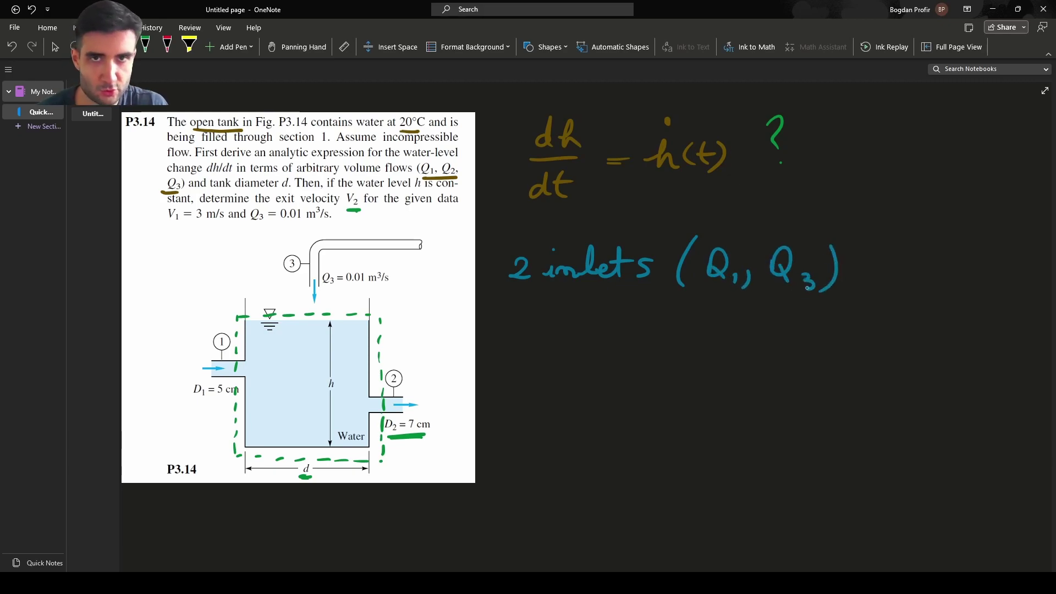
mouse_move(521, 329)
left_mouse_down()
mouse_move(514, 348)
mouse_move(551, 349)
mouse_move(567, 322)
mouse_move(596, 345)
mouse_move(612, 347)
mouse_move(616, 332)
mouse_move(650, 344)
left_mouse_up()
mouse_move(672, 317)
left_mouse_down()
mouse_move(683, 345)
mouse_move(711, 347)
left_mouse_up()
left_click_drag(715, 310, 713, 352)
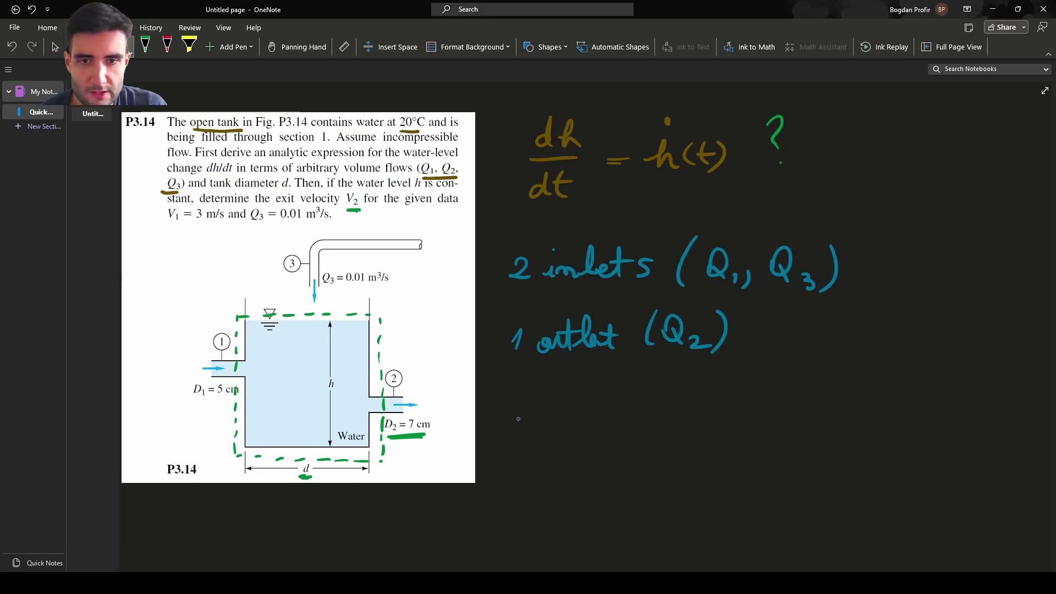
Handwrite 'Assume that water level is increasing' below the outlet line.
mouse_move(498, 426)
left_mouse_down()
mouse_move(514, 416)
mouse_move(639, 418)
mouse_move(682, 394)
mouse_move(729, 413)
mouse_move(949, 404)
mouse_move(947, 415)
left_mouse_up()
mouse_move(605, 457)
left_mouse_down()
mouse_move(642, 460)
mouse_move(681, 458)
left_mouse_up()
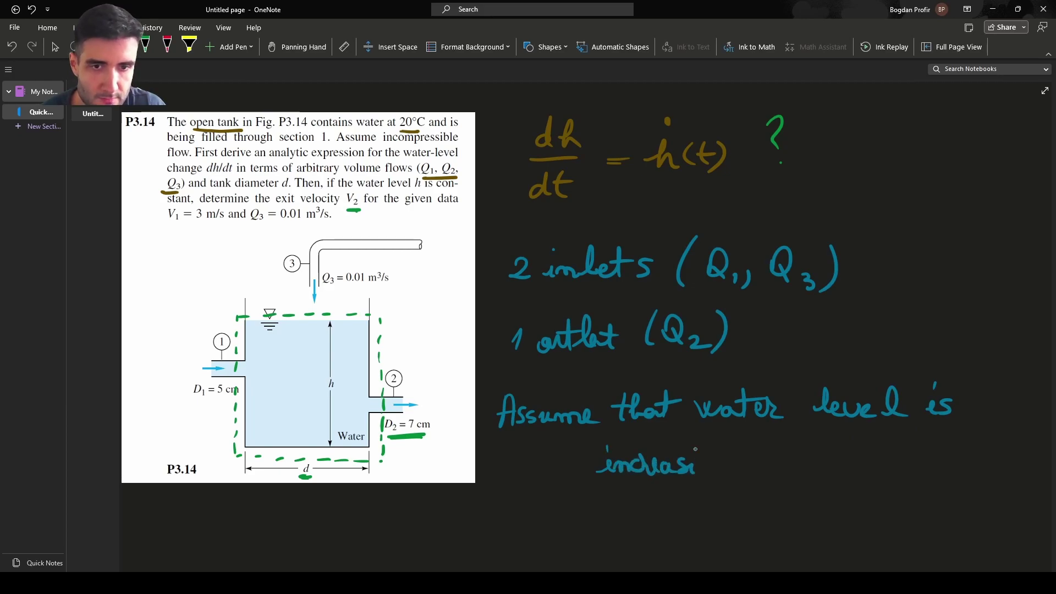
left_click_drag(720, 469, 749, 480)
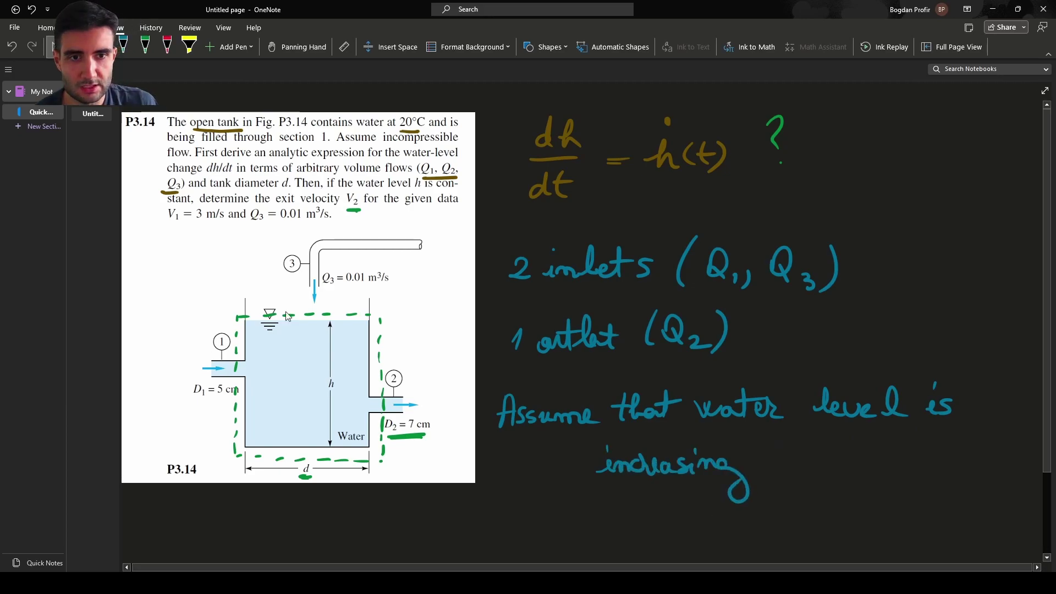
scroll(438, 365, "down", 2)
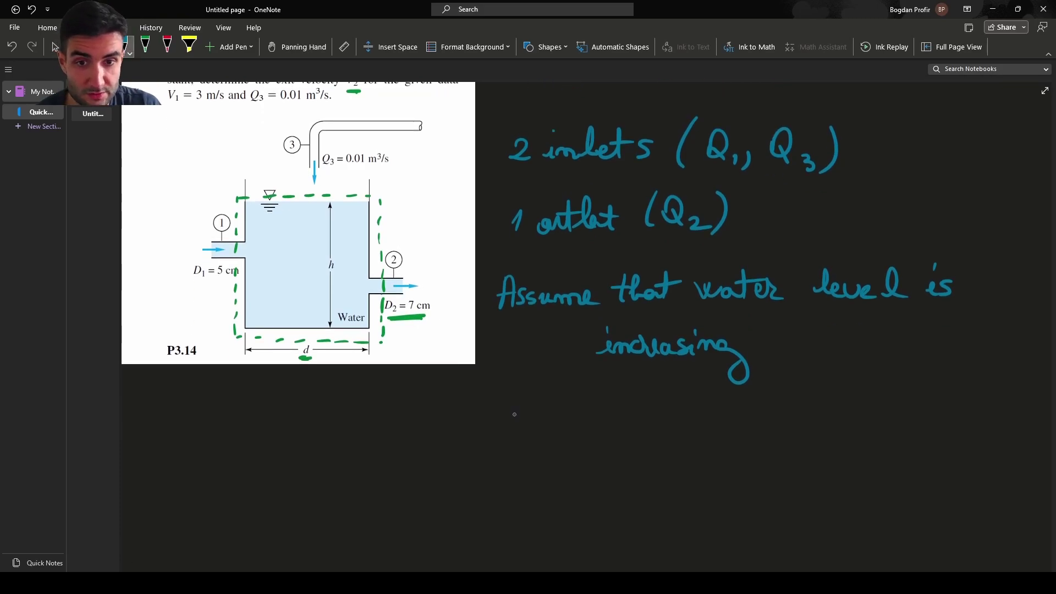
Write ṁin > ṁout beneath the assumption.
mouse_move(493, 413)
left_mouse_down()
mouse_move(523, 398)
mouse_move(532, 417)
mouse_move(555, 424)
mouse_move(515, 378)
mouse_move(594, 413)
mouse_move(641, 404)
mouse_move(680, 425)
mouse_move(706, 426)
left_mouse_up()
left_click_drag(690, 414, 708, 413)
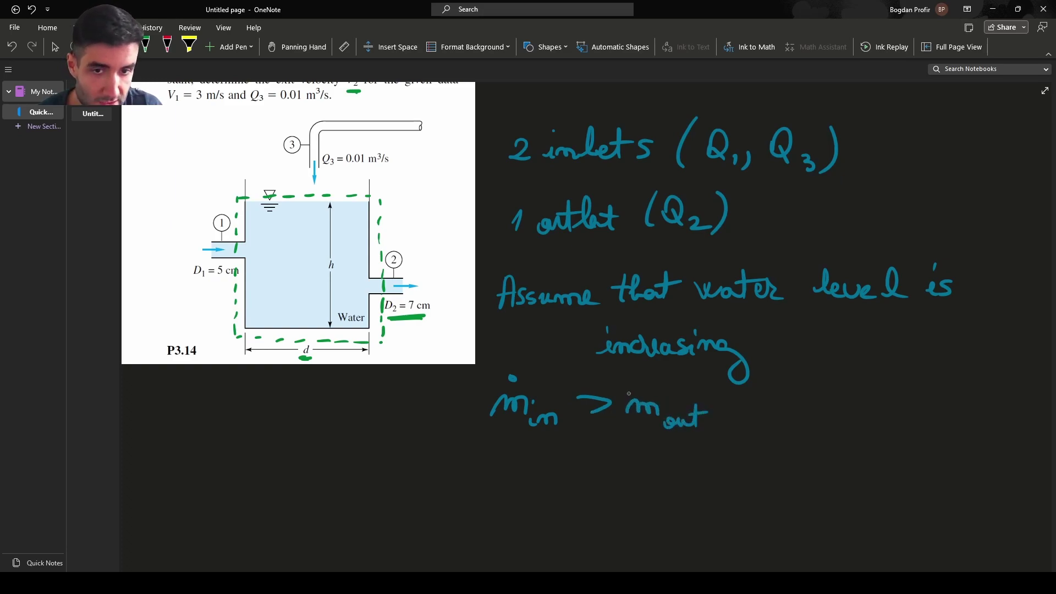
left_click(595, 379)
Draw a red box around ṁin > ṁout.
left_click(167, 44)
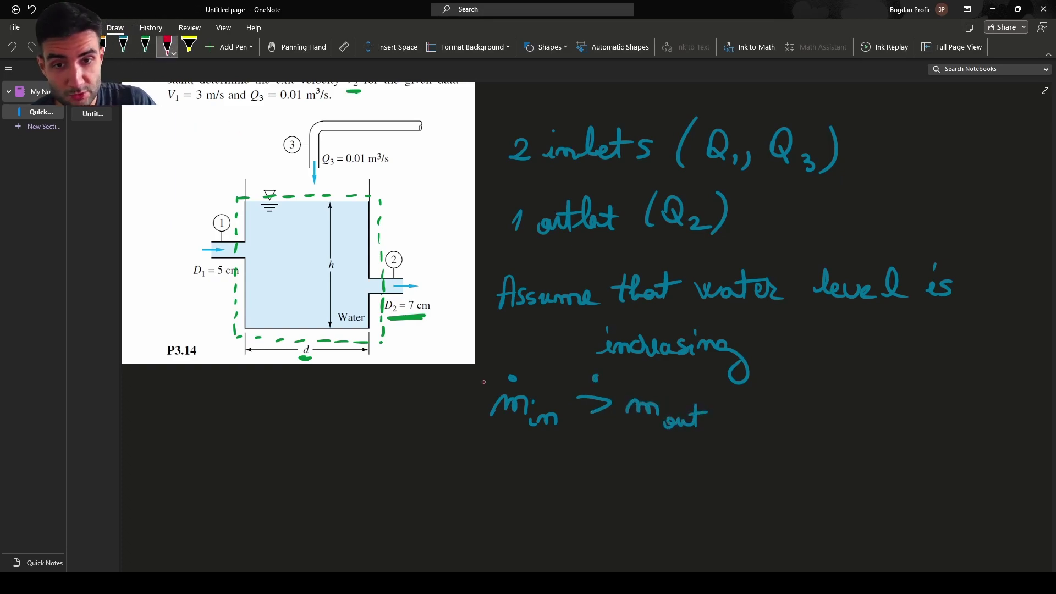
mouse_move(480, 370)
left_mouse_down()
mouse_move(472, 451)
mouse_move(587, 452)
mouse_move(723, 432)
mouse_move(712, 364)
mouse_move(480, 368)
left_mouse_up()
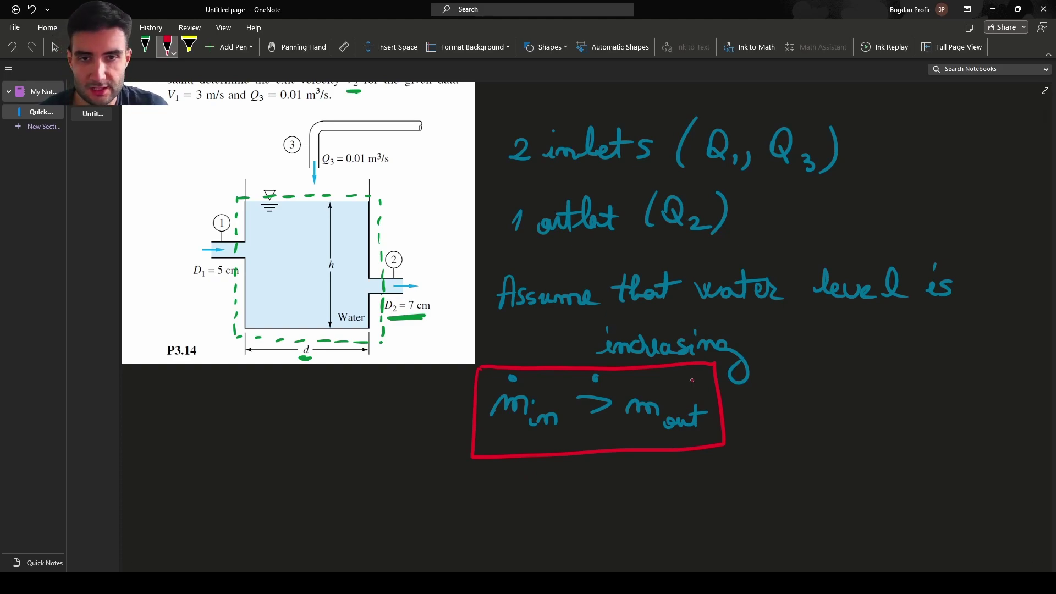
scroll(216, 71, "down", 1)
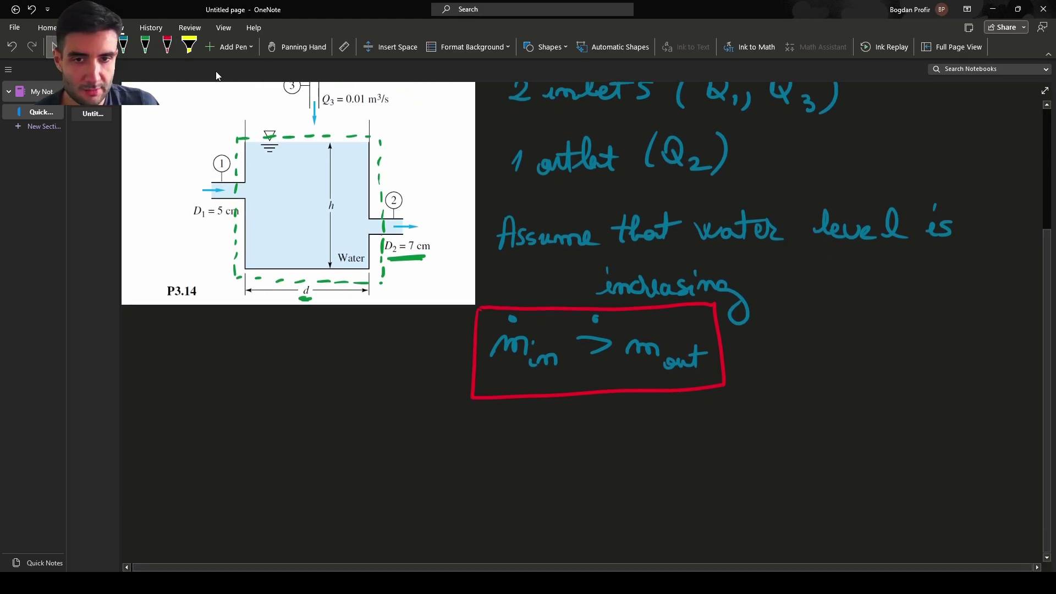
left_click(190, 28)
scroll(150, 31, "up", 1)
left_click(118, 27)
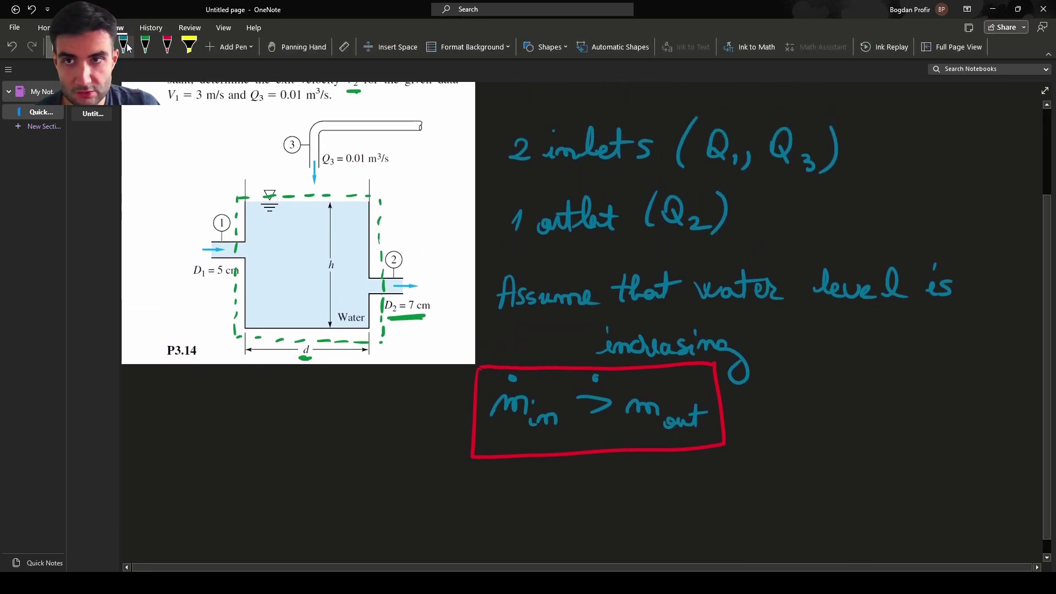
scroll(288, 218, "down", 3)
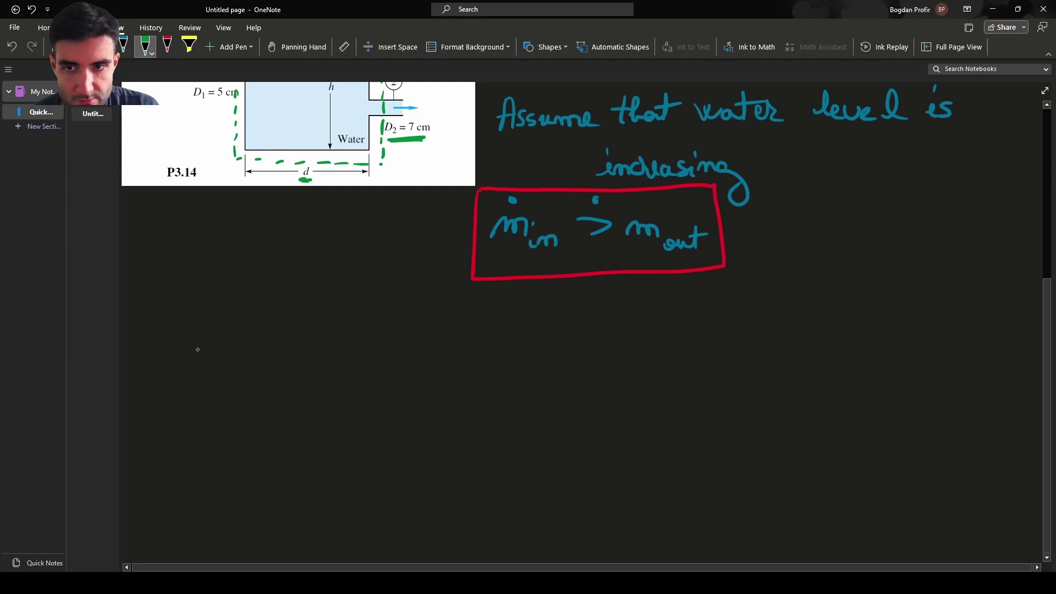
Ink the green mass balance ṁout,free surface + ṁ2 = ṁ1 + ṁ3 below the diagram.
mouse_move(189, 361)
left_mouse_down()
mouse_move(232, 358)
mouse_move(209, 326)
mouse_move(238, 364)
mouse_move(262, 364)
mouse_move(272, 379)
mouse_move(289, 361)
mouse_move(313, 379)
mouse_move(357, 367)
mouse_move(382, 402)
mouse_move(416, 380)
left_mouse_up()
left_click(206, 325)
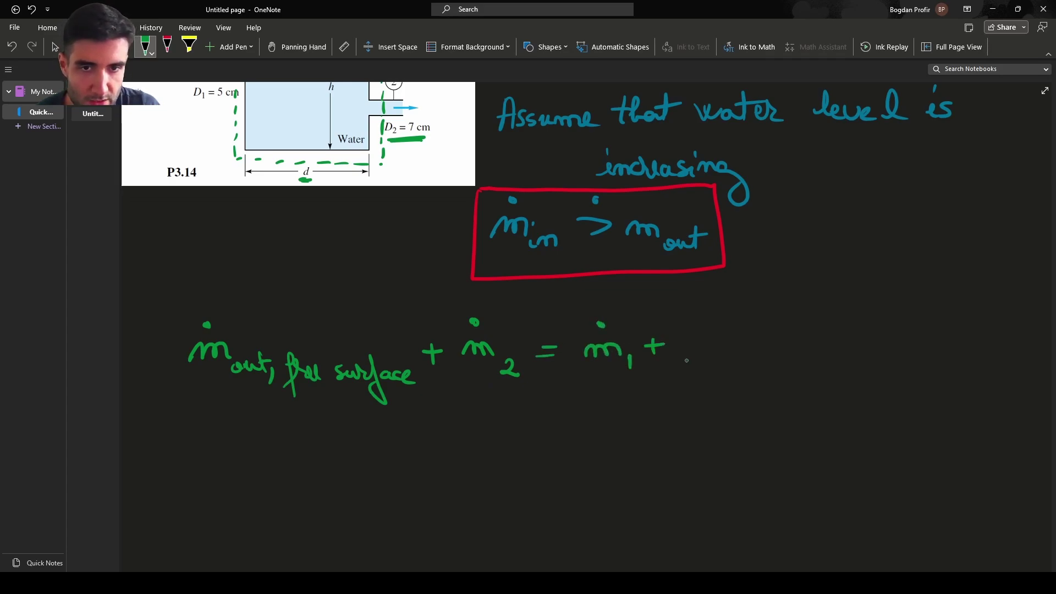
mouse_move(679, 359)
left_mouse_down()
mouse_move(712, 355)
mouse_move(719, 378)
left_mouse_up()
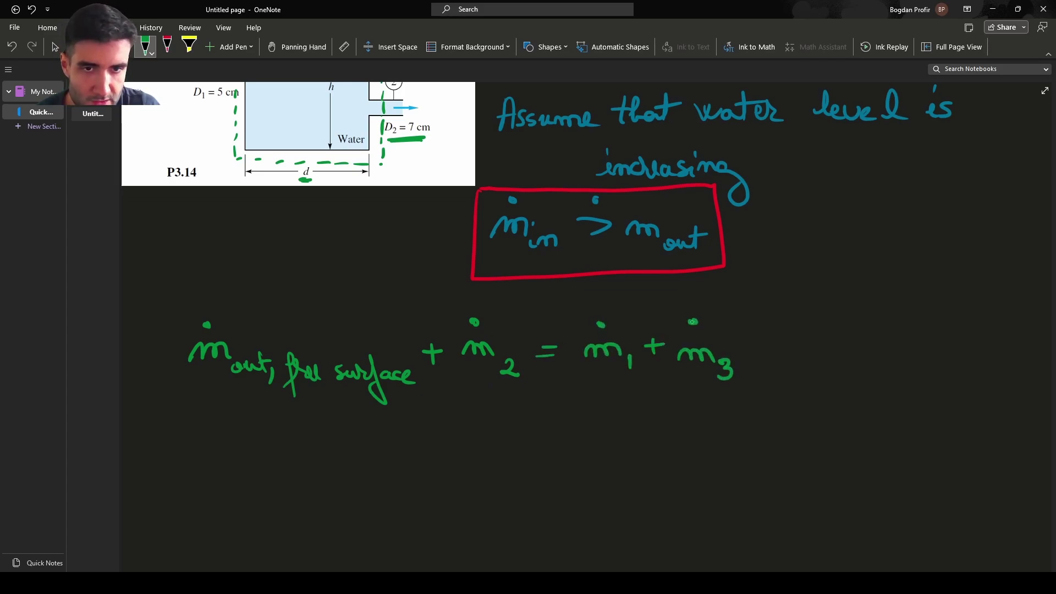
Underline the 'out, free surface' term in green.
scroll(684, 328, "up", 3)
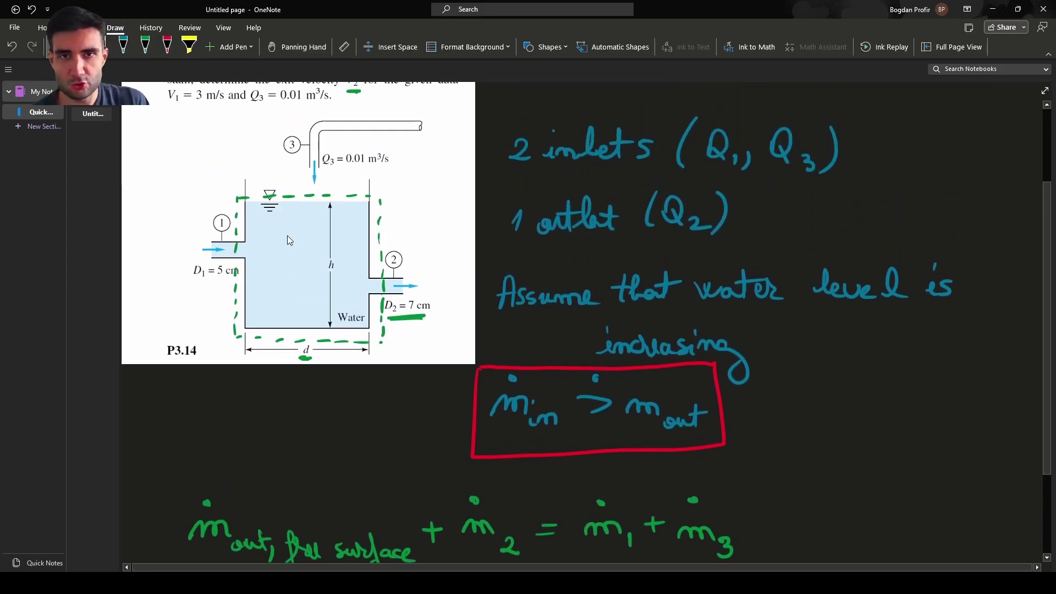
scroll(287, 235, "down", 1)
left_click(145, 47)
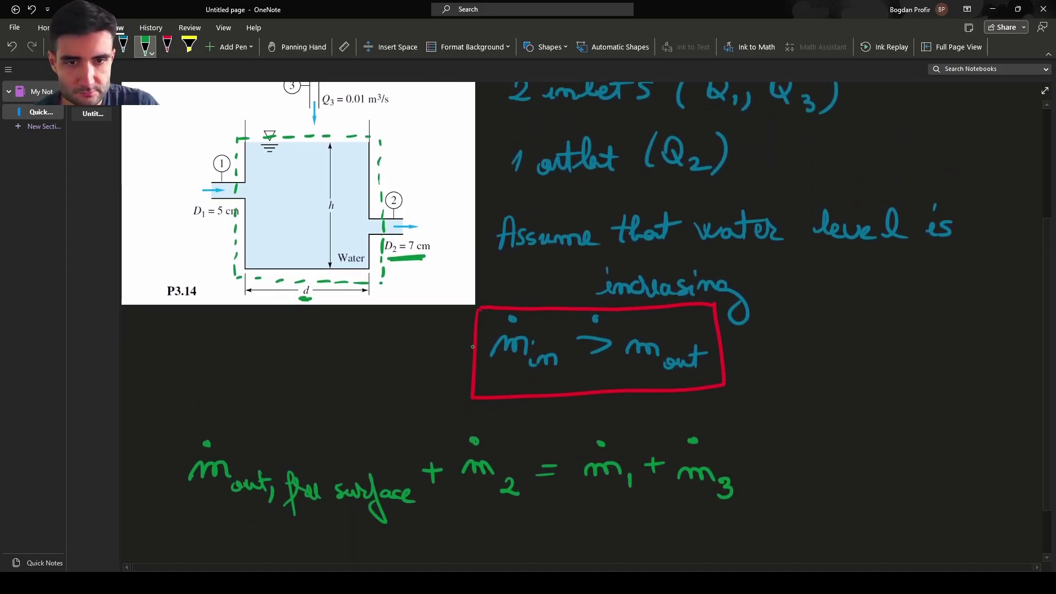
left_click_drag(215, 519, 393, 516)
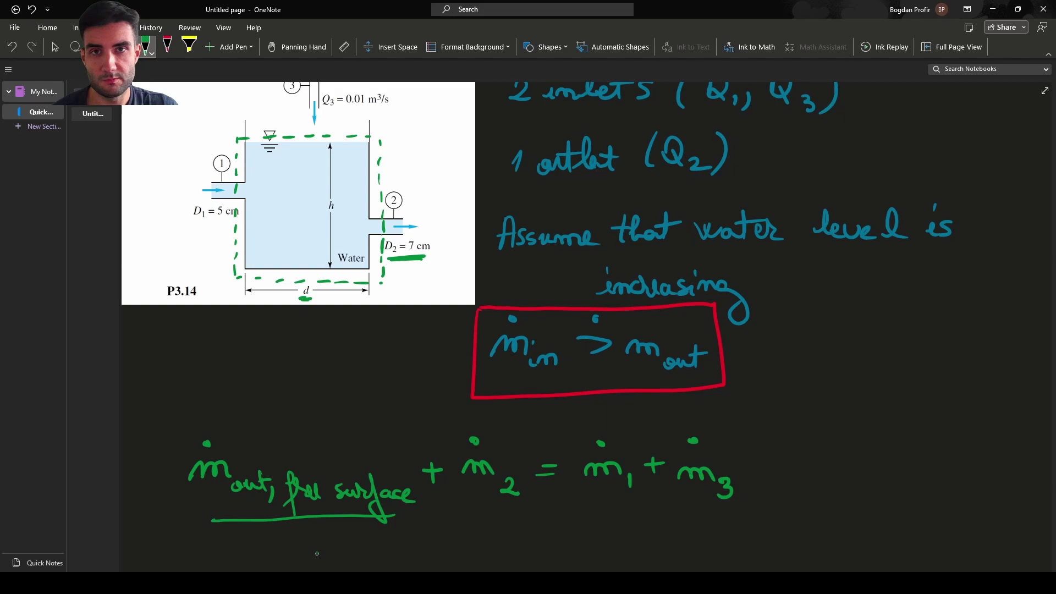
Write ṁout,free surface = ṁ1 + ṁ3 − ṁ2 on a new line in green.
key("Escape")
scroll(389, 547, "down", 1)
left_click(208, 471)
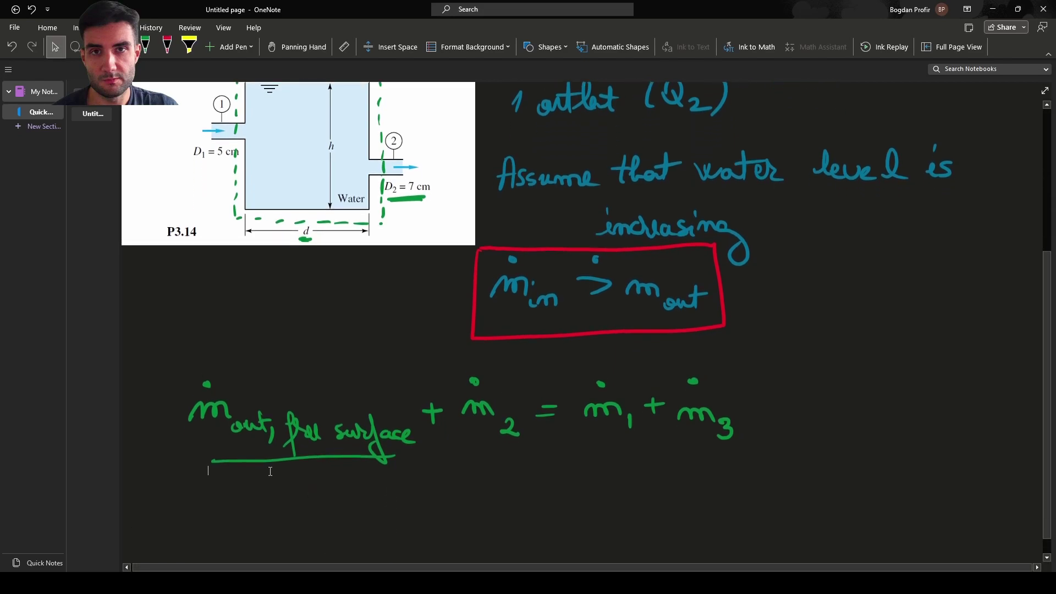
scroll(561, 491, "down", 2)
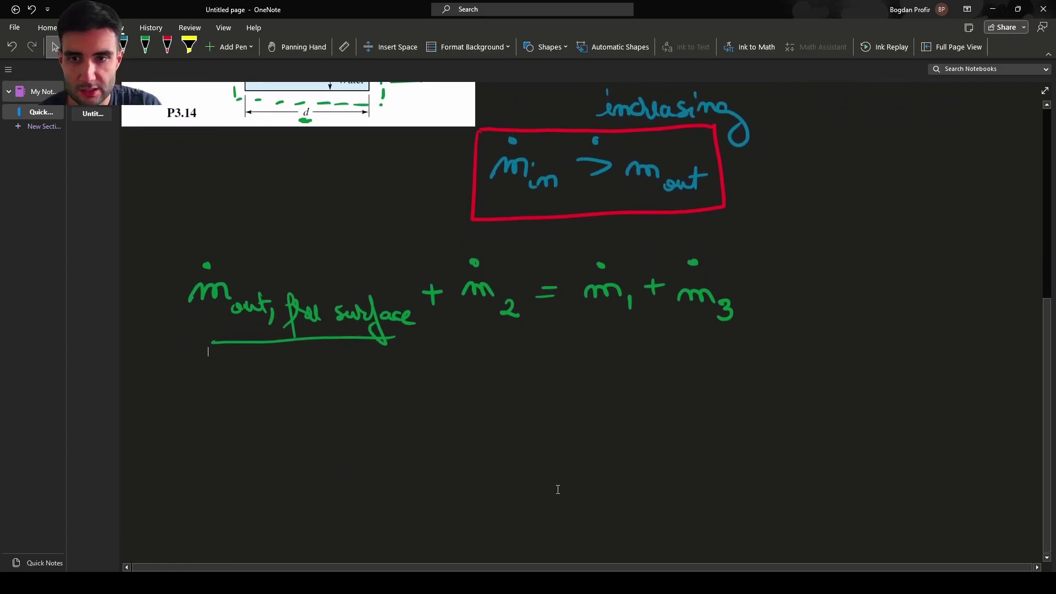
left_click(145, 47)
mouse_move(187, 406)
left_mouse_down()
mouse_move(206, 397)
mouse_move(224, 408)
left_mouse_up()
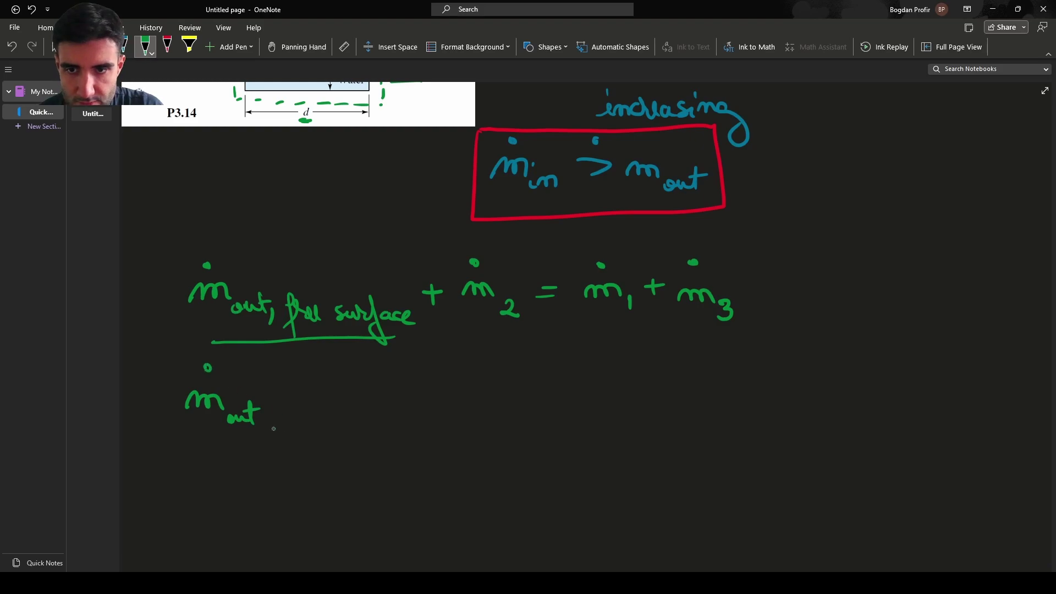
left_click_drag(292, 404, 284, 425)
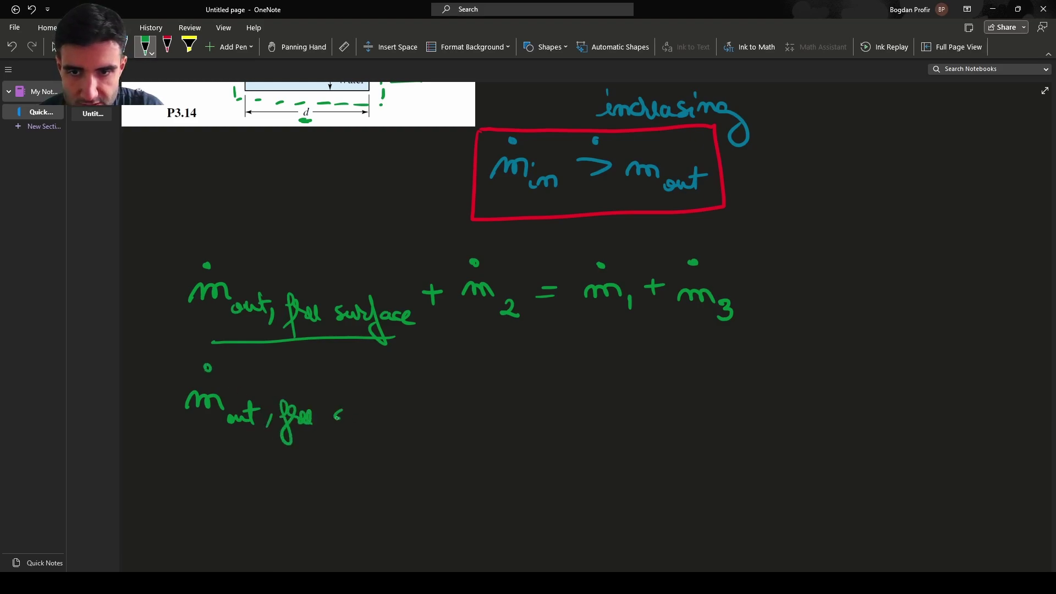
mouse_move(359, 421)
left_mouse_down()
mouse_move(371, 408)
mouse_move(388, 420)
left_mouse_up()
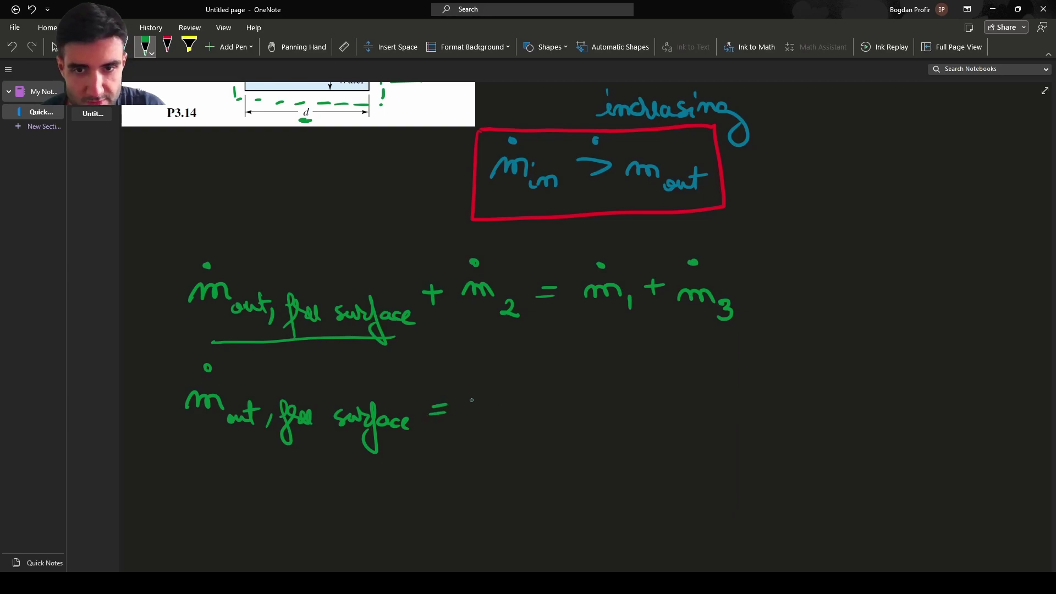
mouse_move(477, 395)
left_mouse_down()
mouse_move(564, 407)
mouse_move(589, 410)
left_mouse_up()
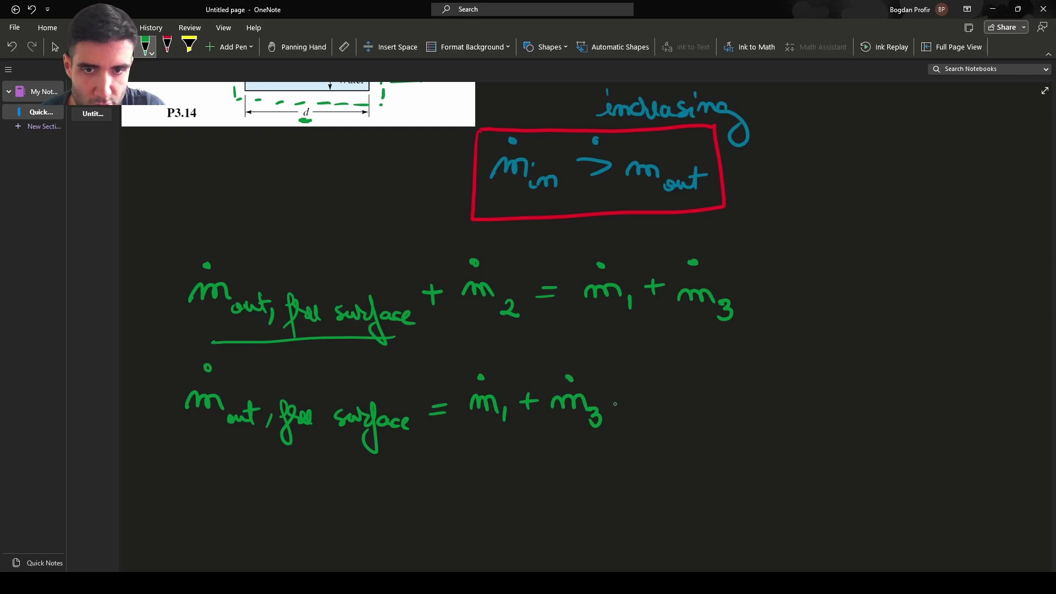
left_click_drag(697, 408, 712, 417)
left_click(678, 372)
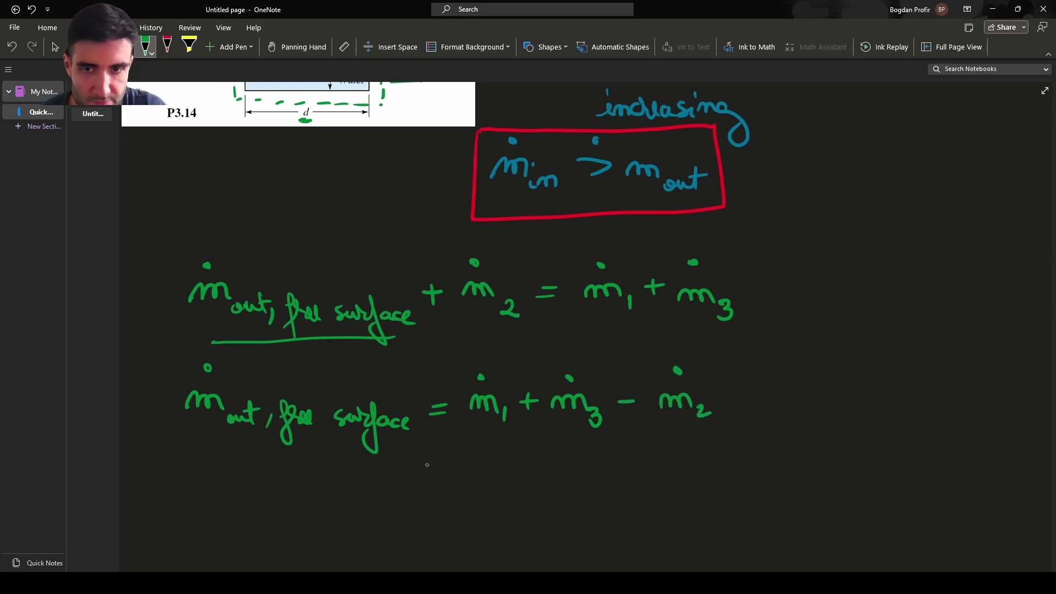
Start the density form below with = ρQ1.
left_click_drag(429, 480, 445, 479)
scroll(450, 474, "up", 4)
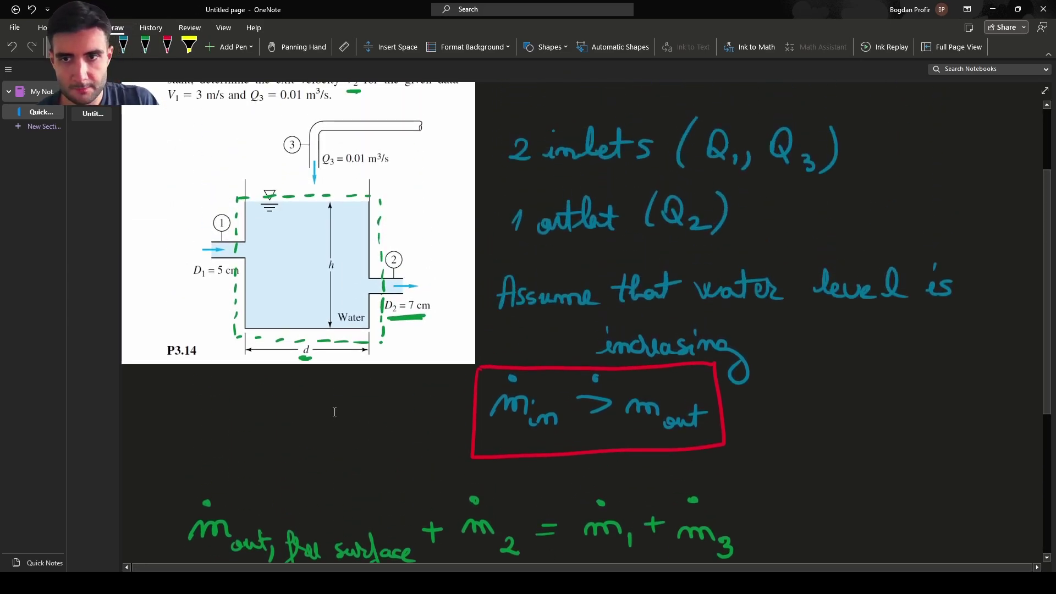
scroll(410, 443, "down", 2)
scroll(410, 444, "up", 4)
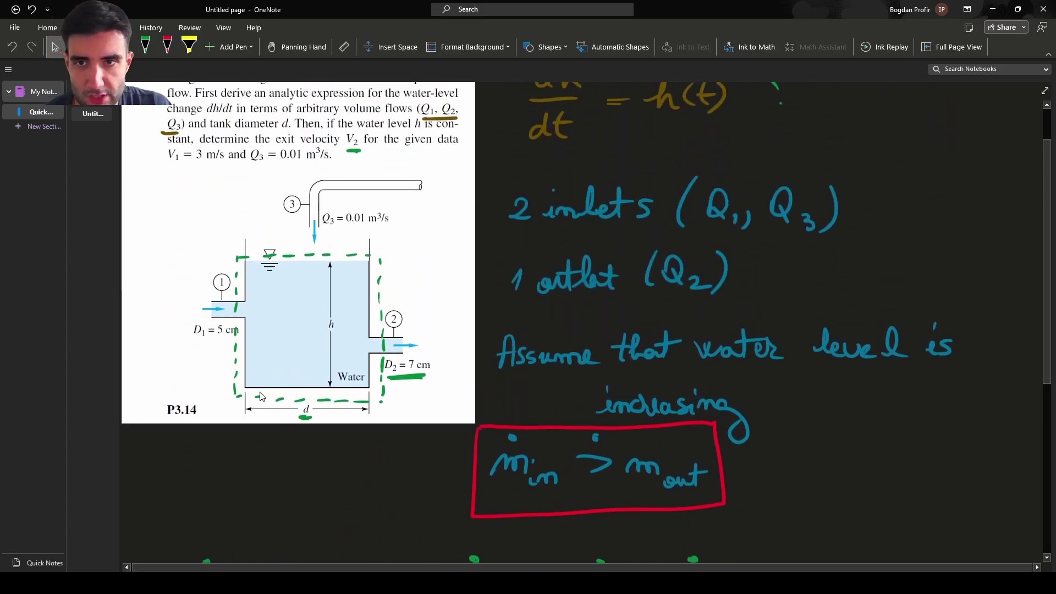
scroll(264, 396, "down", 6)
scroll(264, 392, "up", 6)
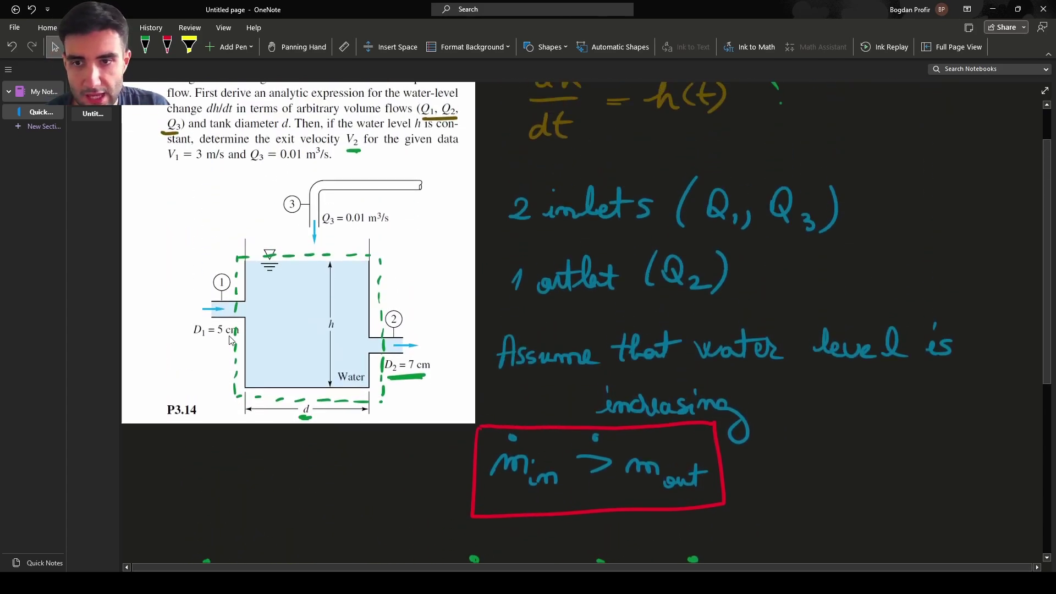
scroll(231, 337, "up", 1)
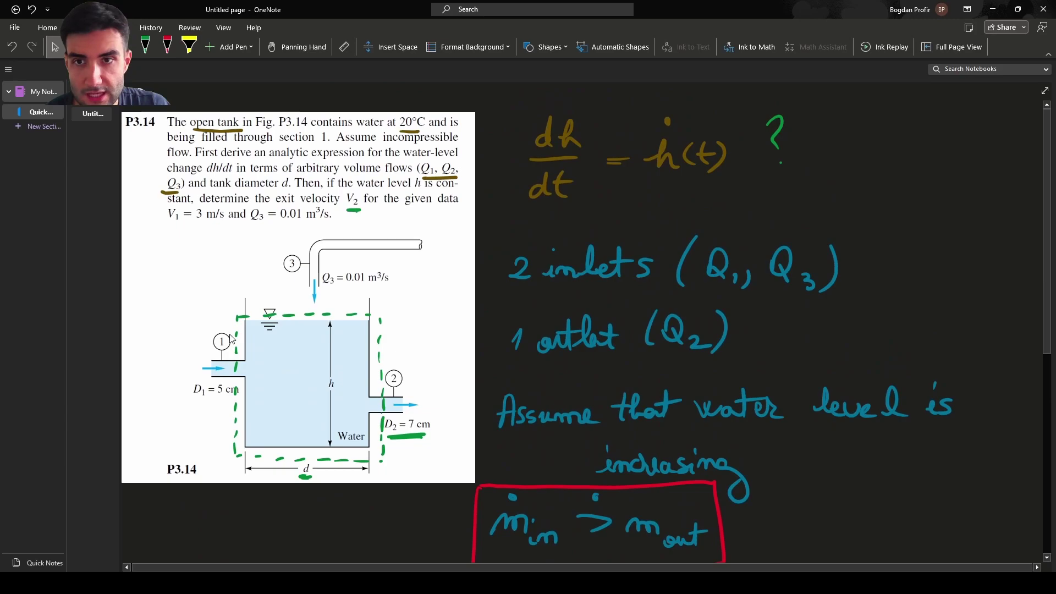
scroll(240, 334, "down", 7)
left_click(146, 46)
mouse_move(479, 458)
left_mouse_down()
mouse_move(466, 506)
mouse_move(502, 456)
mouse_move(514, 487)
left_mouse_up()
left_click_drag(523, 477, 527, 498)
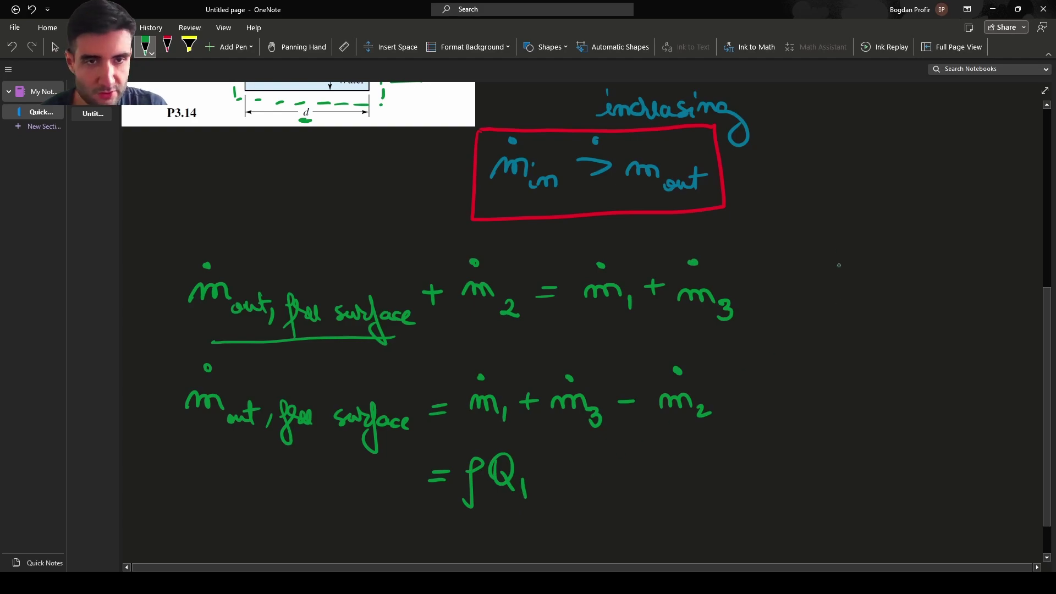
Add a boxed side note ṁ = ρQ on the right.
left_click(823, 225)
mouse_move(829, 251)
left_mouse_down()
mouse_move(823, 225)
mouse_move(862, 253)
mouse_move(887, 237)
mouse_move(882, 284)
left_mouse_up()
left_click_drag(919, 250, 930, 256)
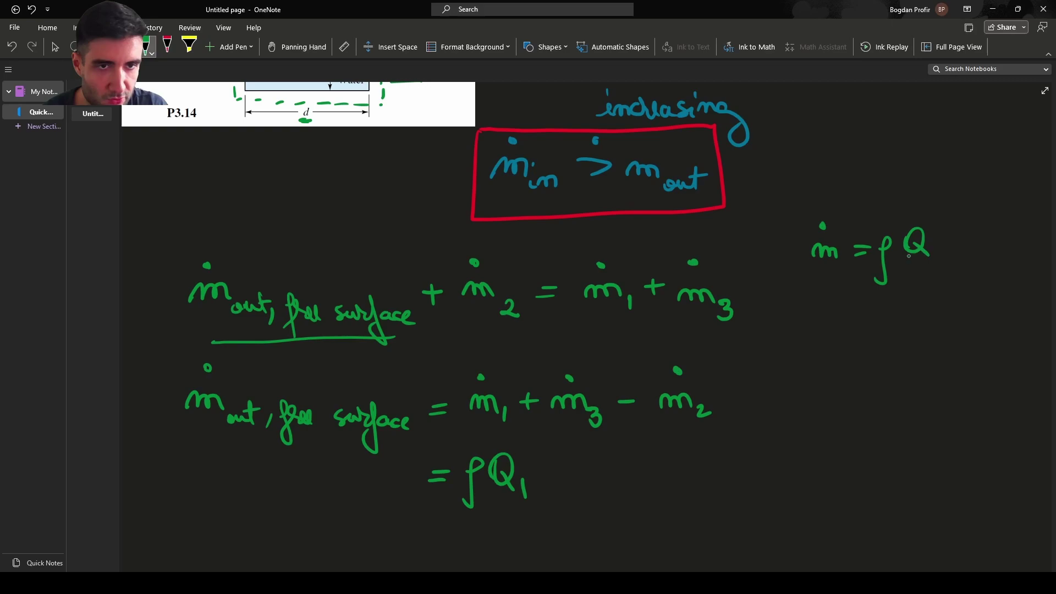
mouse_move(796, 218)
left_mouse_down()
mouse_move(804, 292)
mouse_move(770, 225)
left_mouse_up()
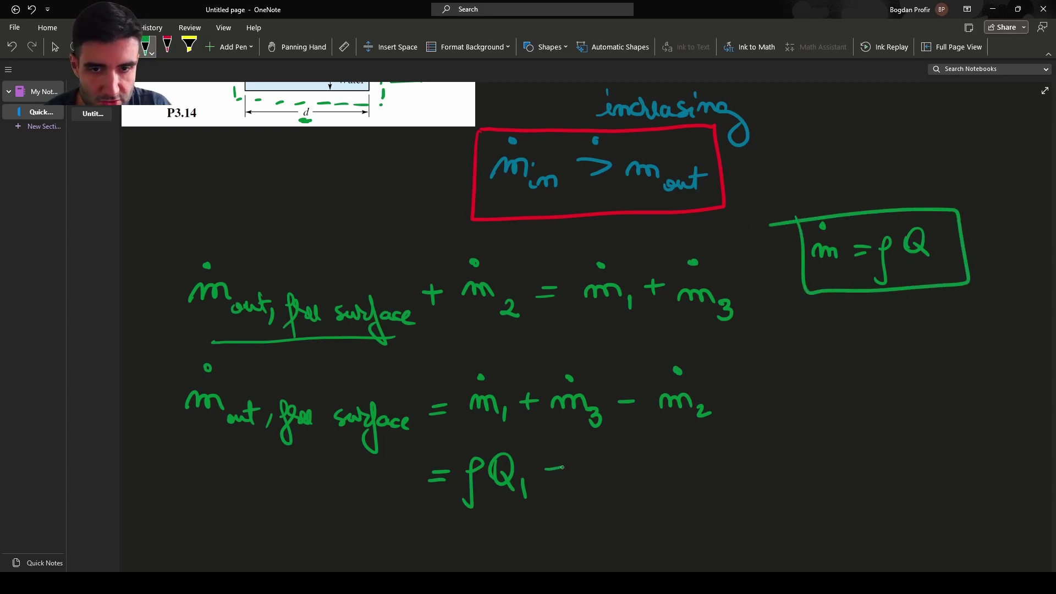
Complete the lower line as ρQ1 + ρQ3 − ρQ2.
left_click_drag(574, 473, 576, 510)
left_click_drag(600, 453, 604, 472)
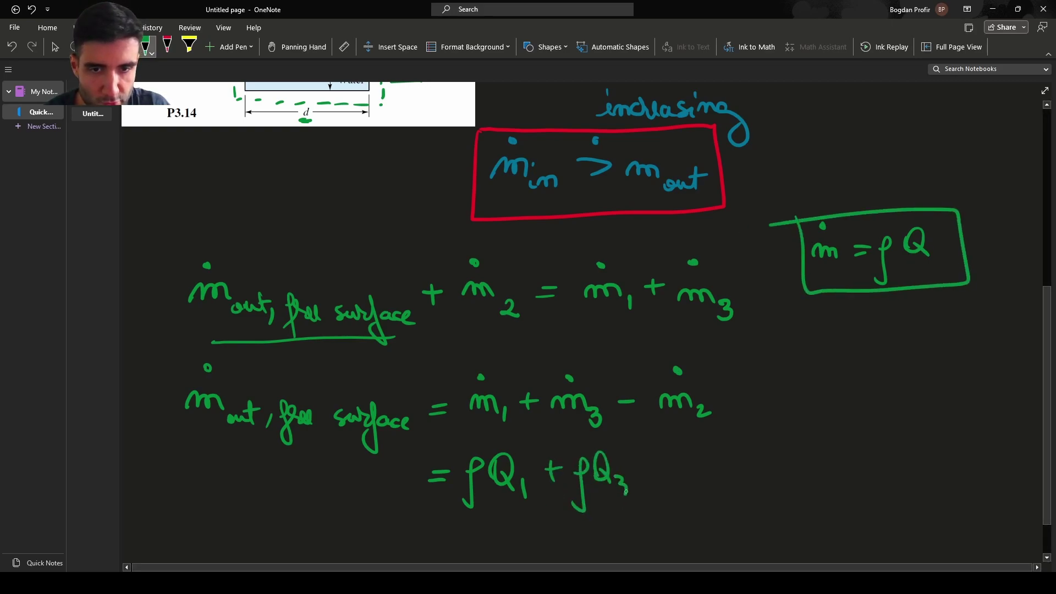
mouse_move(699, 465)
left_mouse_down()
mouse_move(692, 498)
mouse_move(721, 476)
mouse_move(769, 479)
left_mouse_up()
scroll(306, 383, "down", 3)
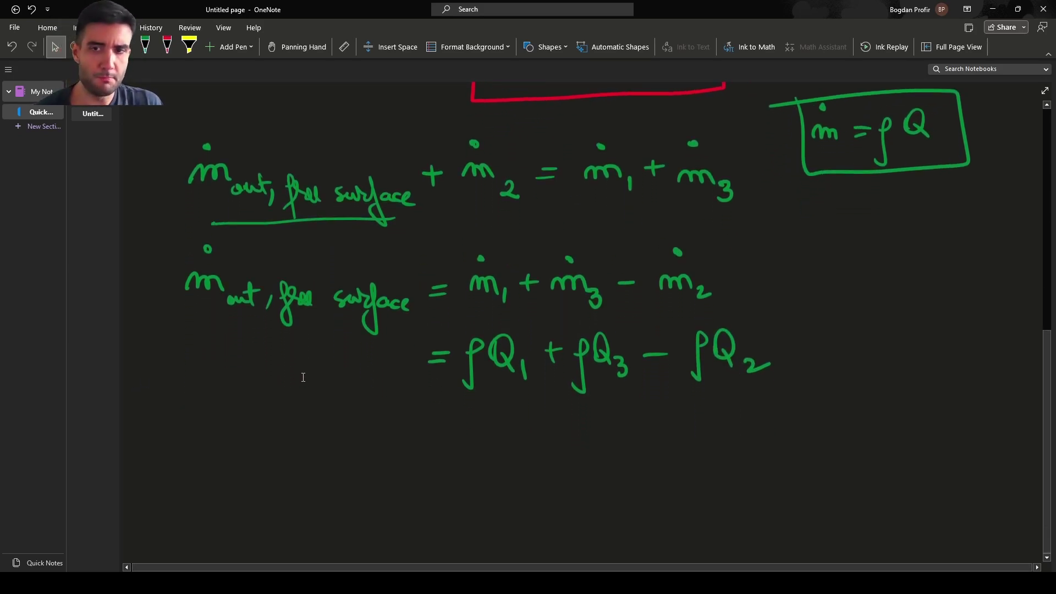
scroll(303, 377, "up", 12)
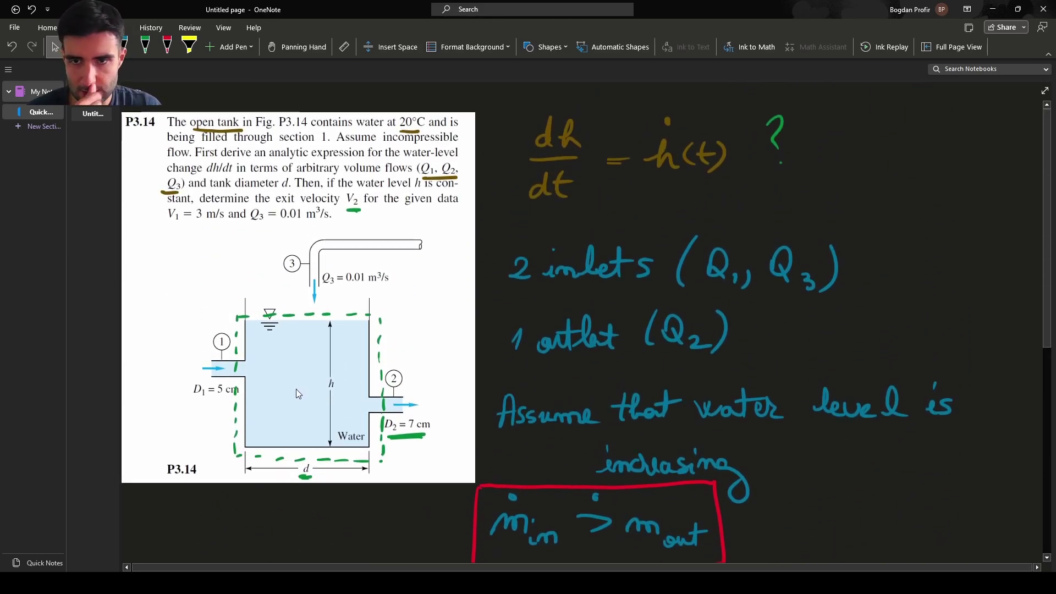
scroll(296, 388, "down", 13)
Switch the pen to teal, underline the free-surface term and draw a downward arrow.
left_click(146, 46)
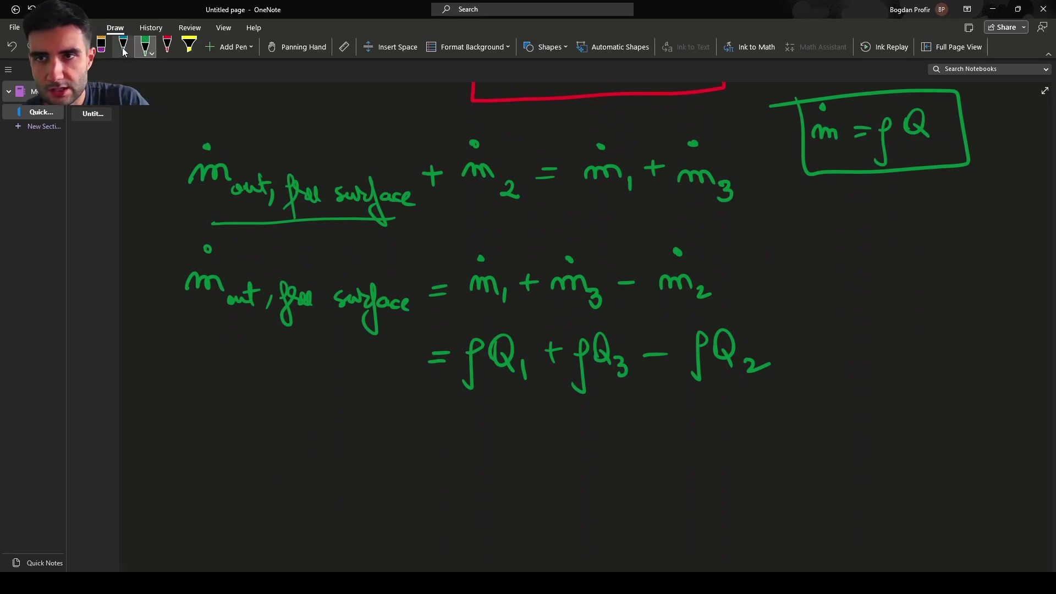
left_click(125, 48)
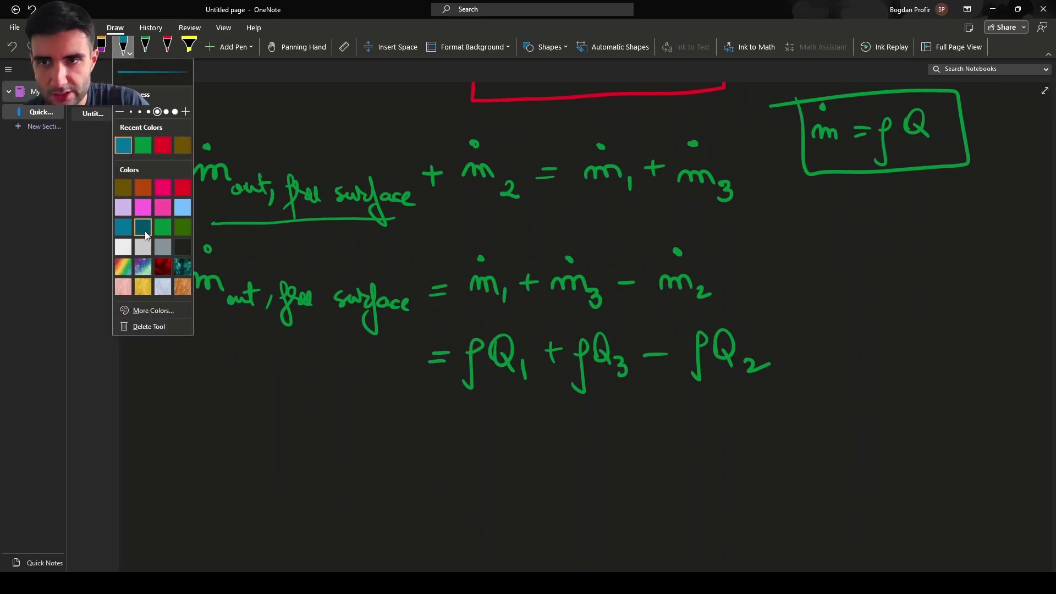
left_click(124, 43)
left_click_drag(187, 323, 391, 318)
left_click_drag(273, 341, 273, 443)
left_click_drag(258, 416, 287, 424)
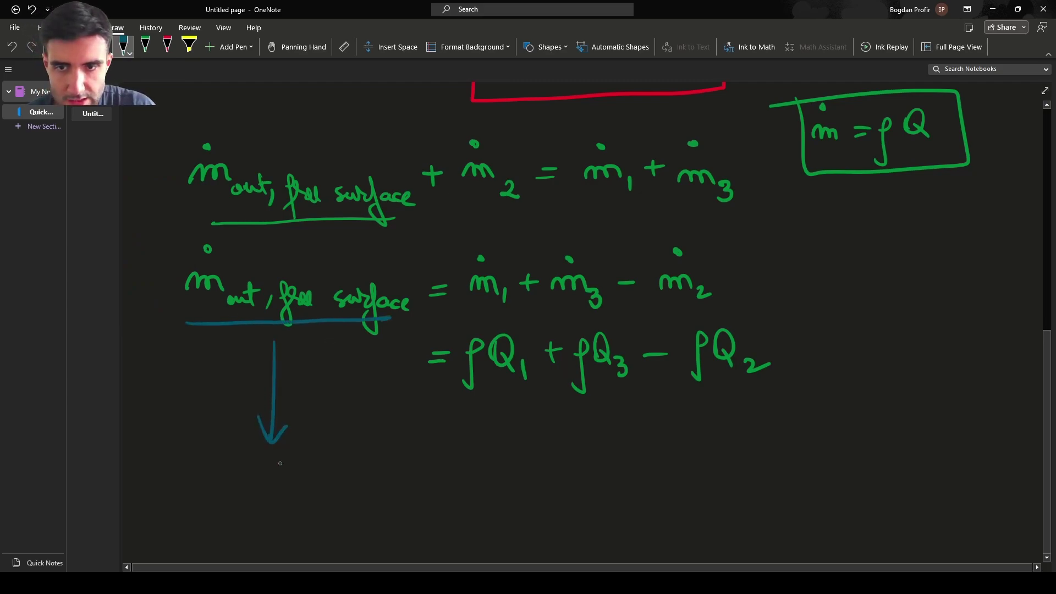
Write ρAu = ρ(π/4)d² beneath the arrow.
mouse_move(260, 476)
left_mouse_down()
mouse_move(247, 525)
mouse_move(294, 495)
left_mouse_up()
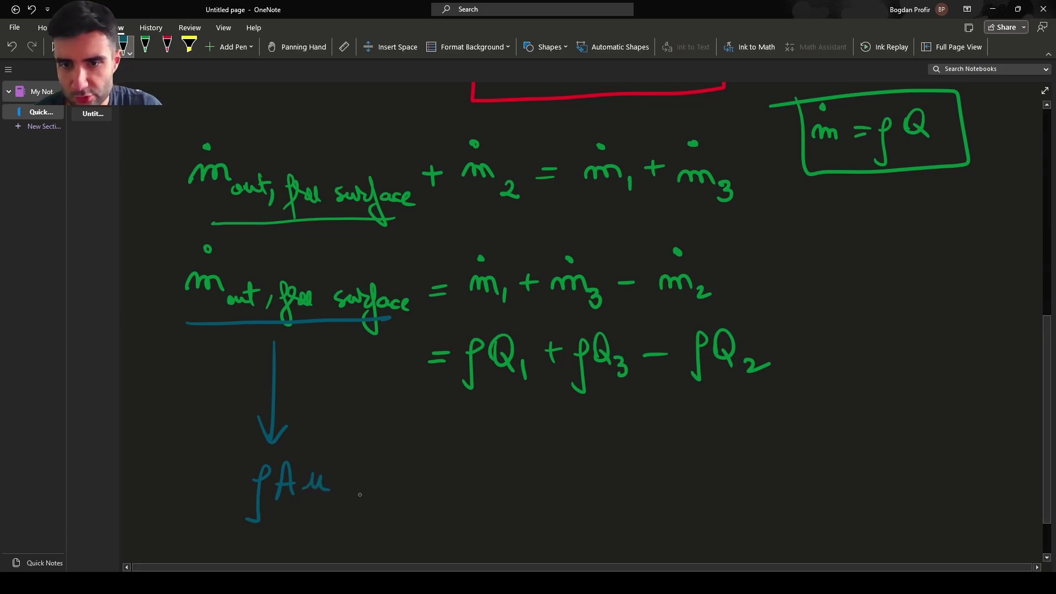
scroll(360, 494, "down", 1)
left_click_drag(348, 417, 363, 417)
left_click_drag(347, 427, 382, 425)
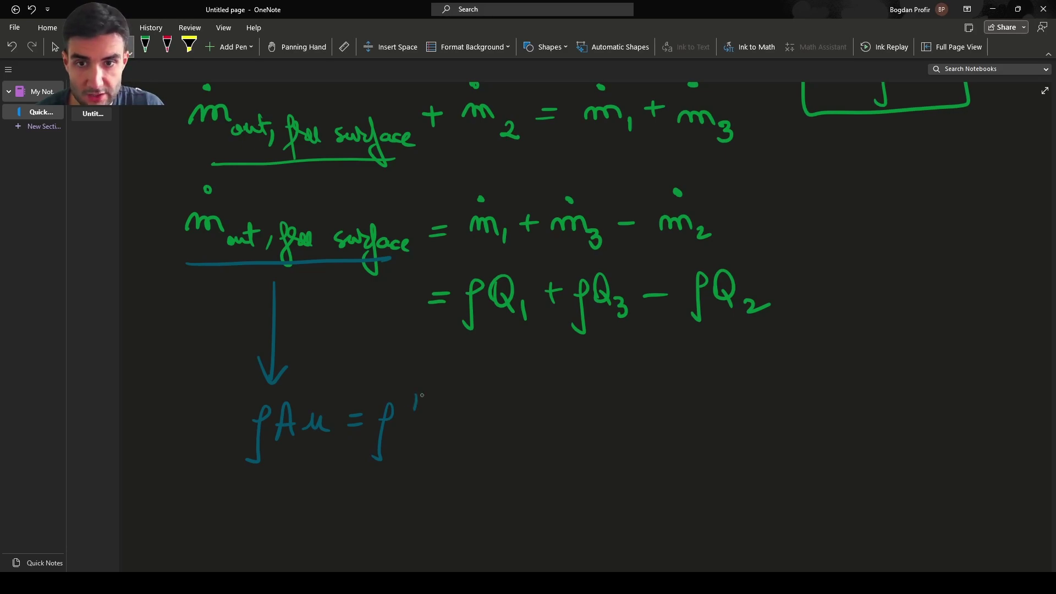
left_click_drag(462, 419, 474, 421)
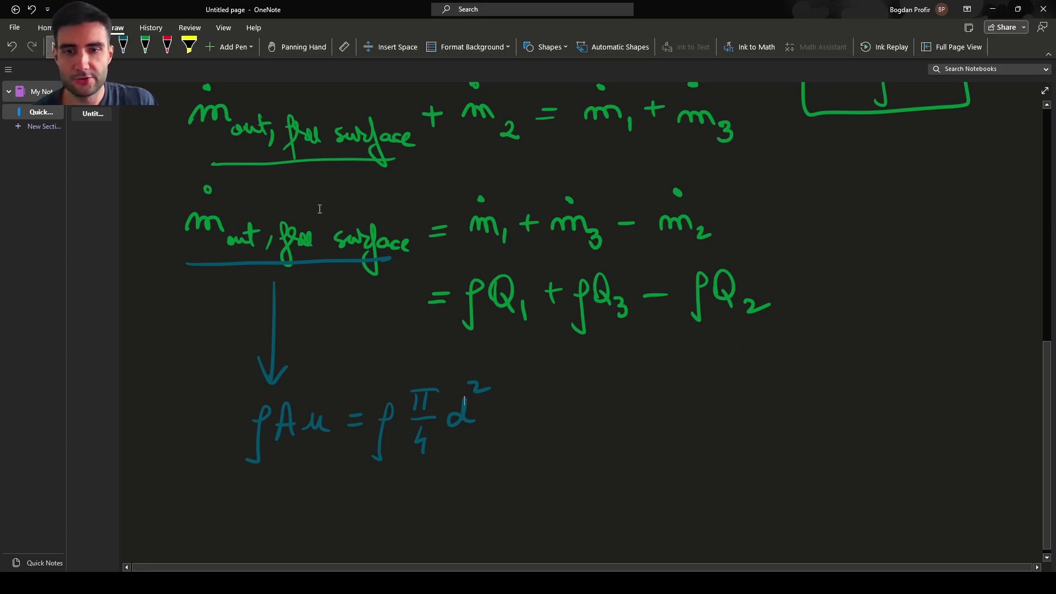
Draw an upward arrow in the tank showing the water level rising.
scroll(320, 209, "up", 10)
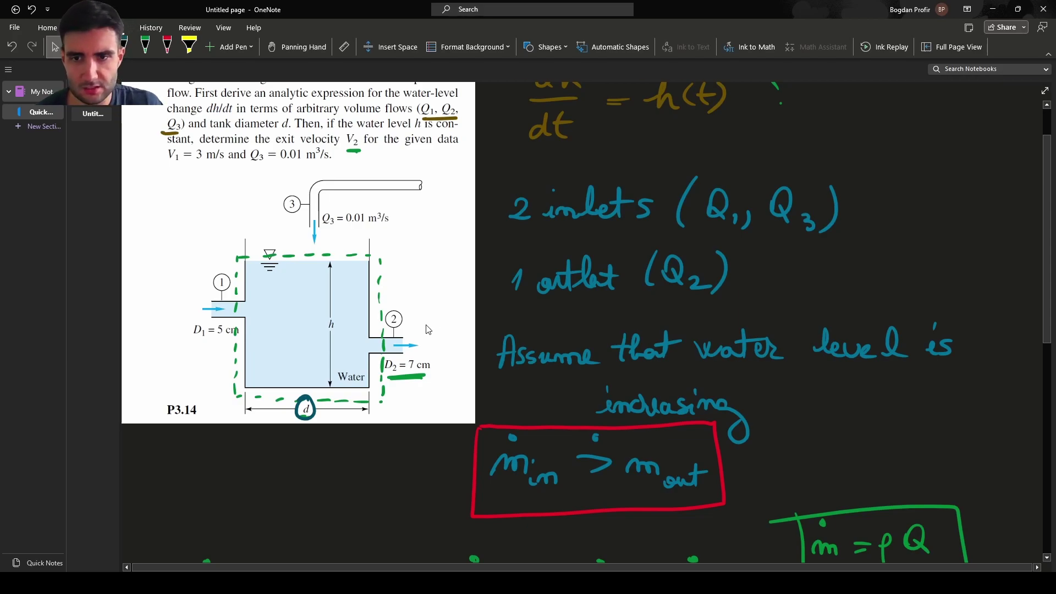
scroll(414, 330, "down", 10)
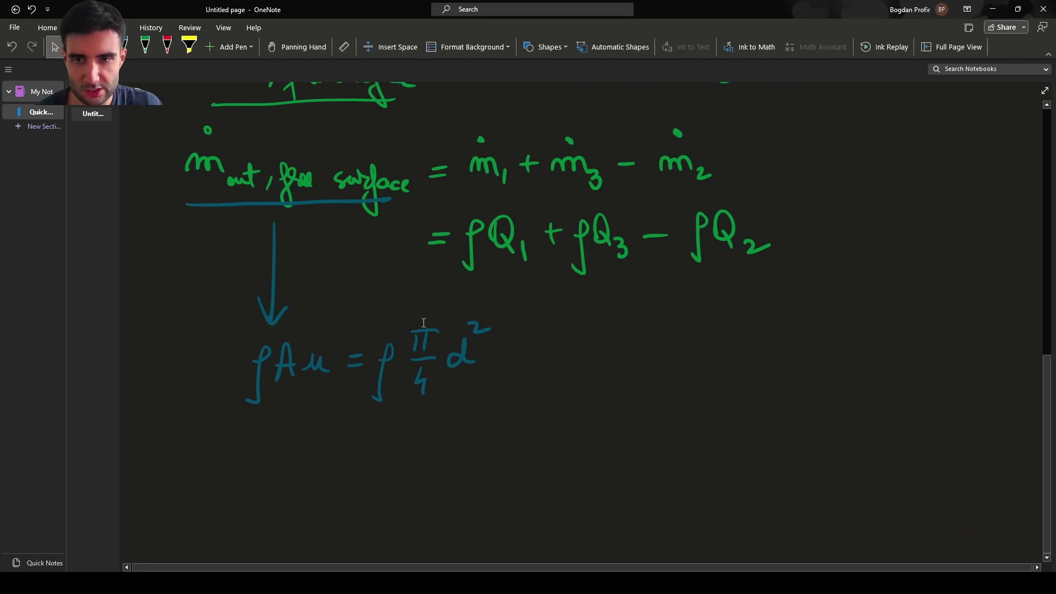
scroll(418, 330, "up", 10)
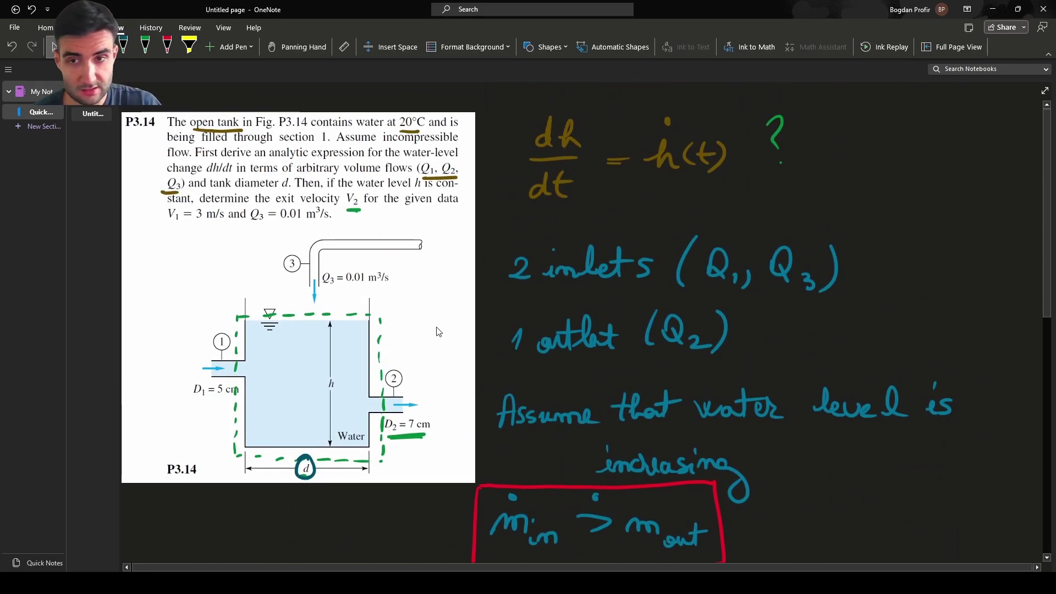
mouse_move(284, 324)
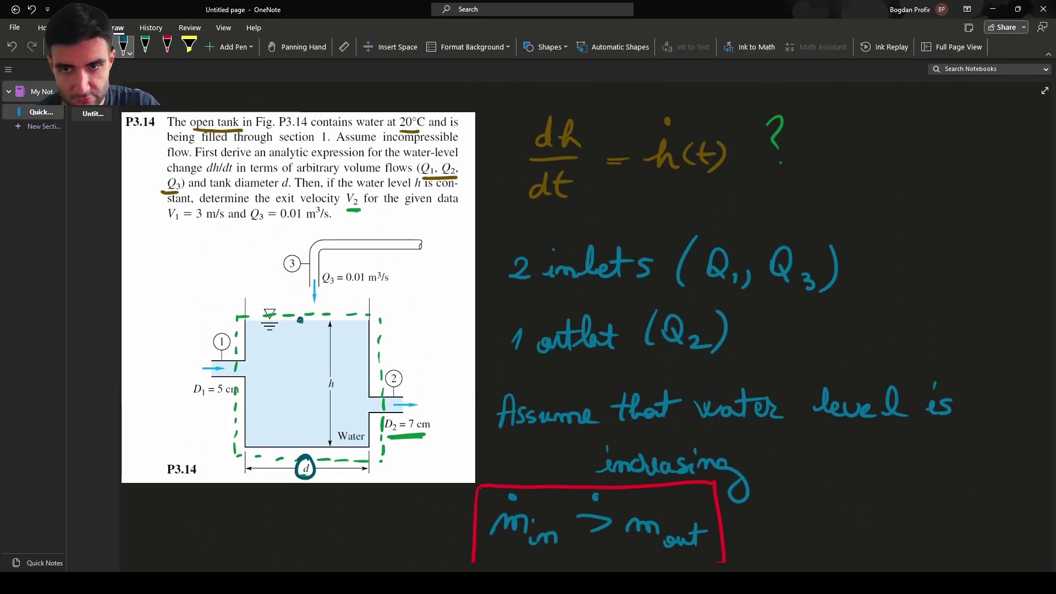
left_click_drag(293, 301, 306, 300)
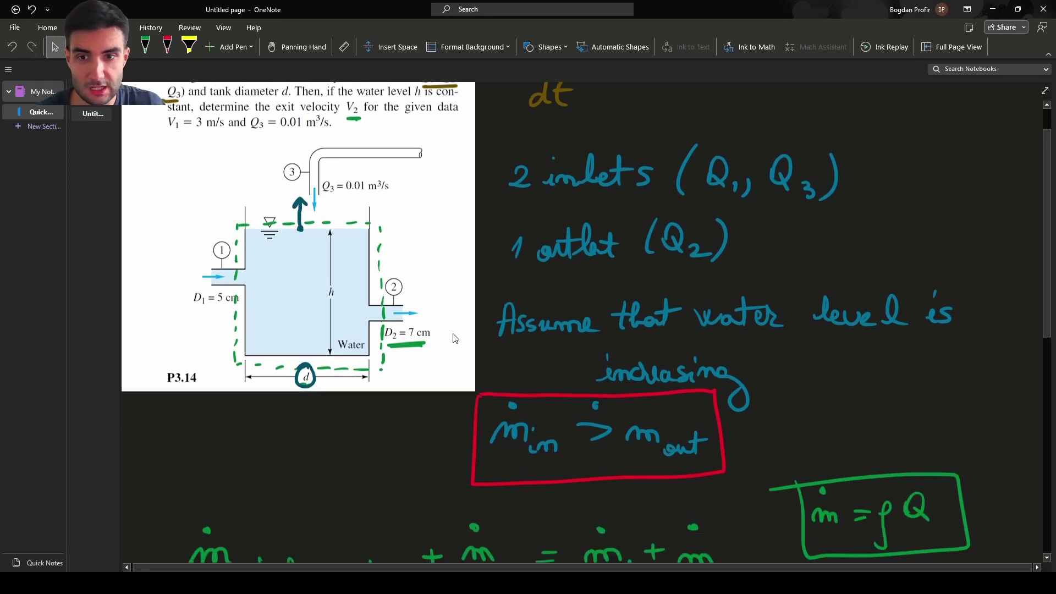
Append dh/dt, box ρ(π/4)d² dh/dt and draw an arrow linking it upward.
scroll(457, 332, "down", 10)
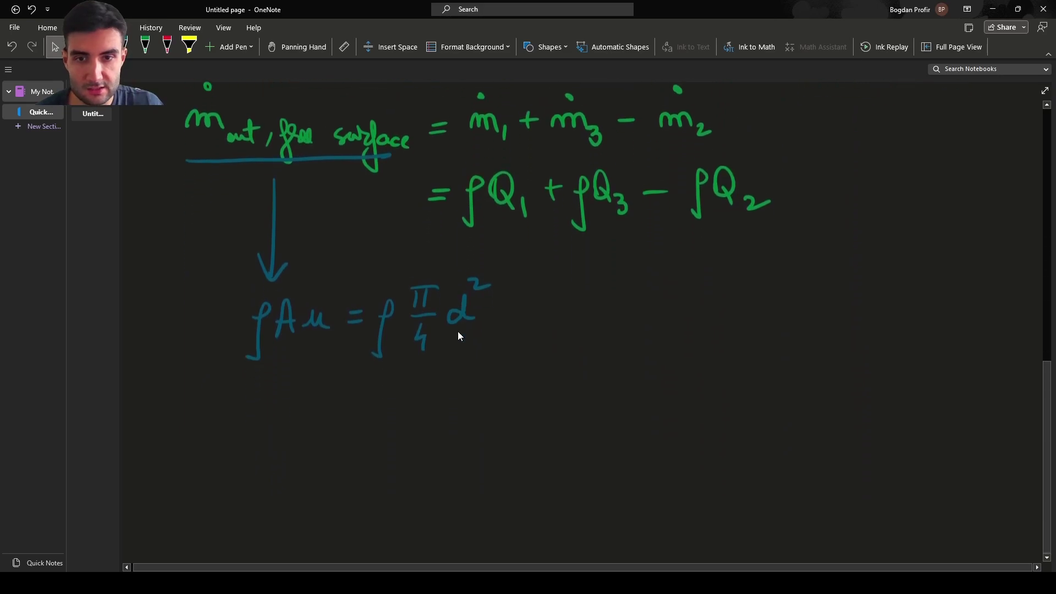
scroll(458, 331, "up", 2)
mouse_move(521, 336)
left_mouse_down()
mouse_move(521, 349)
mouse_move(554, 357)
mouse_move(514, 394)
mouse_move(544, 394)
mouse_move(550, 377)
left_mouse_up()
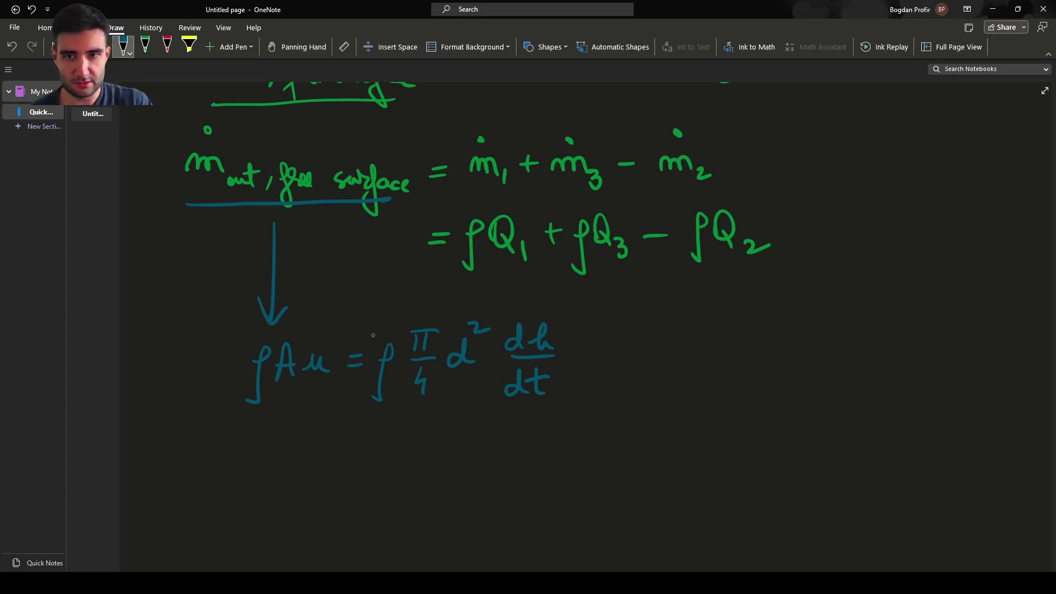
mouse_move(372, 326)
left_mouse_down()
mouse_move(514, 403)
mouse_move(574, 308)
mouse_move(385, 314)
mouse_move(395, 319)
mouse_move(396, 238)
left_mouse_up()
scroll(491, 335, "down", 2)
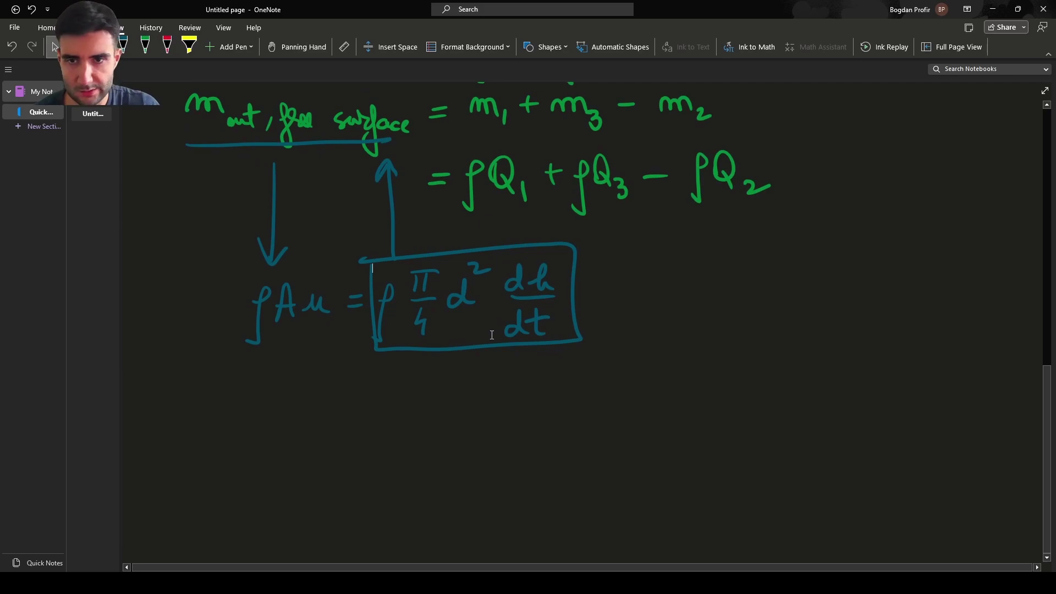
In pink ink, write the left side ρ·π/4·d²·dh/dt =.
left_click(130, 53)
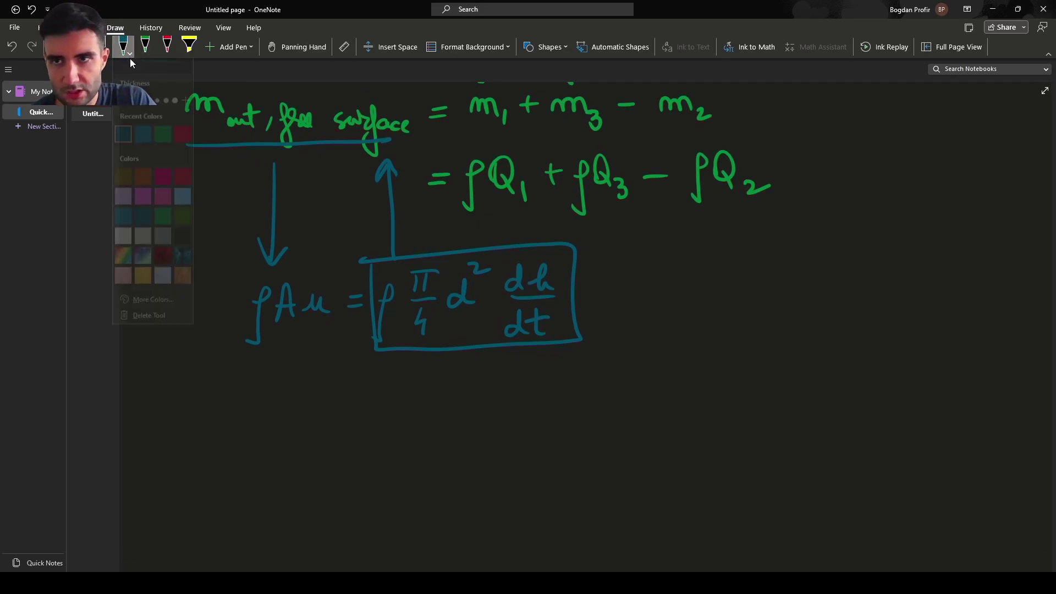
left_click(160, 210)
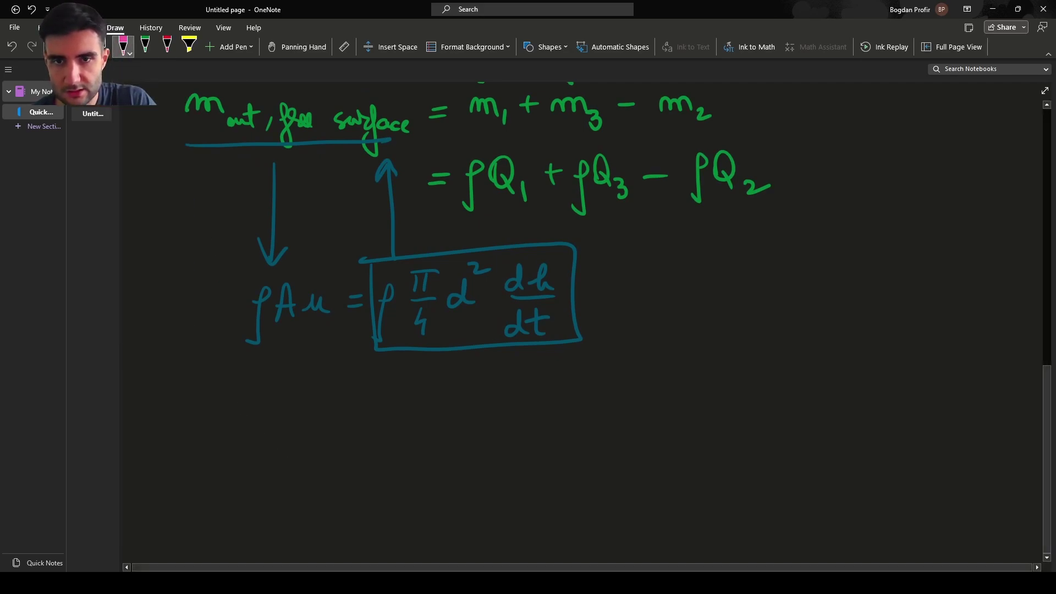
mouse_move(215, 461)
left_mouse_down()
mouse_move(225, 426)
mouse_move(255, 416)
left_mouse_up()
mouse_move(268, 401)
left_mouse_down()
mouse_move(263, 415)
mouse_move(276, 394)
left_mouse_up()
mouse_move(246, 424)
left_mouse_down()
mouse_move(275, 421)
mouse_move(267, 447)
left_mouse_up()
left_click_drag(259, 444, 257, 465)
mouse_move(303, 412)
left_mouse_down()
mouse_move(319, 395)
mouse_move(331, 409)
left_mouse_up()
mouse_move(366, 395)
left_mouse_down()
mouse_move(357, 411)
mouse_move(395, 410)
left_mouse_up()
left_click_drag(352, 417, 397, 418)
left_click_drag(360, 448, 363, 458)
mouse_move(380, 437)
left_mouse_down()
mouse_move(384, 455)
mouse_move(440, 411)
left_mouse_up()
mouse_move(421, 421)
left_mouse_down()
mouse_move(477, 435)
mouse_move(470, 449)
left_mouse_up()
Write the right side as ρ(Q1 + Q3 − Q2), marking the ρ in ρQ3 and ρQ2.
left_click_drag(461, 215, 479, 215)
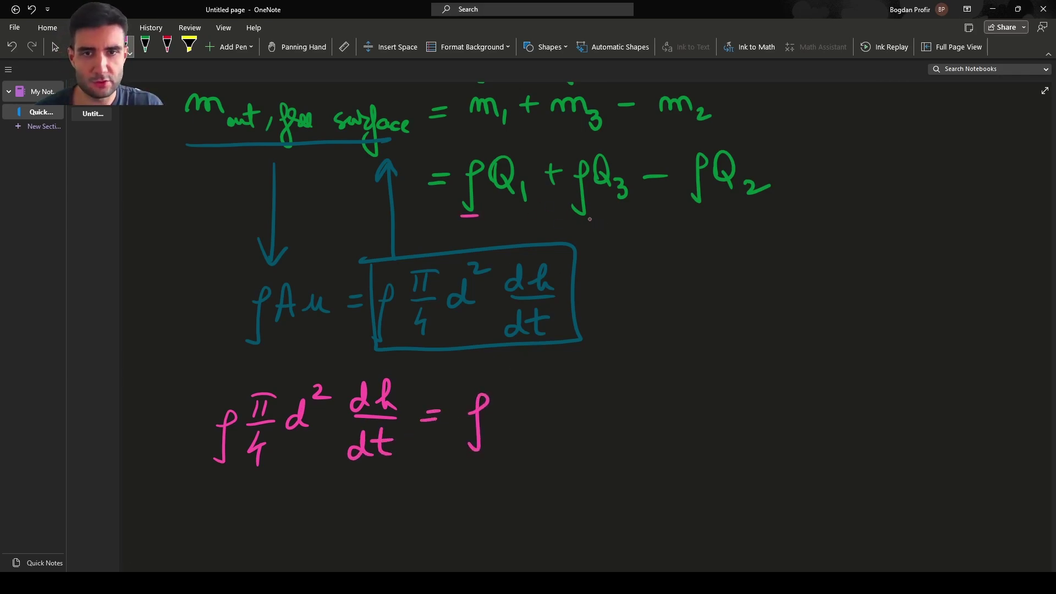
left_click_drag(580, 220, 593, 220)
left_click_drag(697, 209, 714, 208)
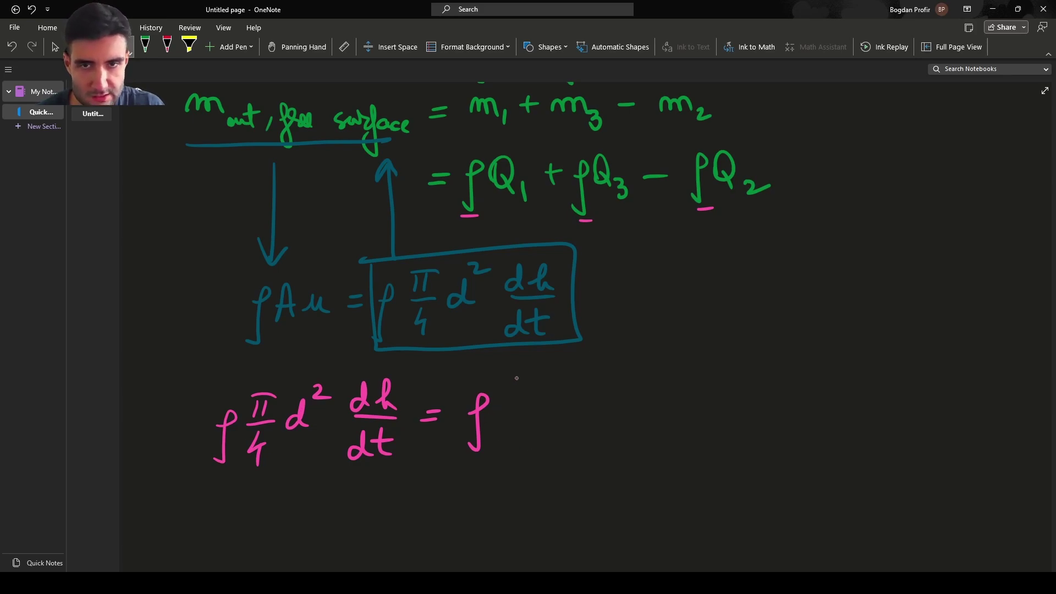
left_click_drag(515, 383, 509, 436)
mouse_move(519, 397)
left_mouse_down()
mouse_move(542, 404)
mouse_move(550, 429)
mouse_move(580, 413)
left_mouse_up()
left_click_drag(571, 401, 570, 427)
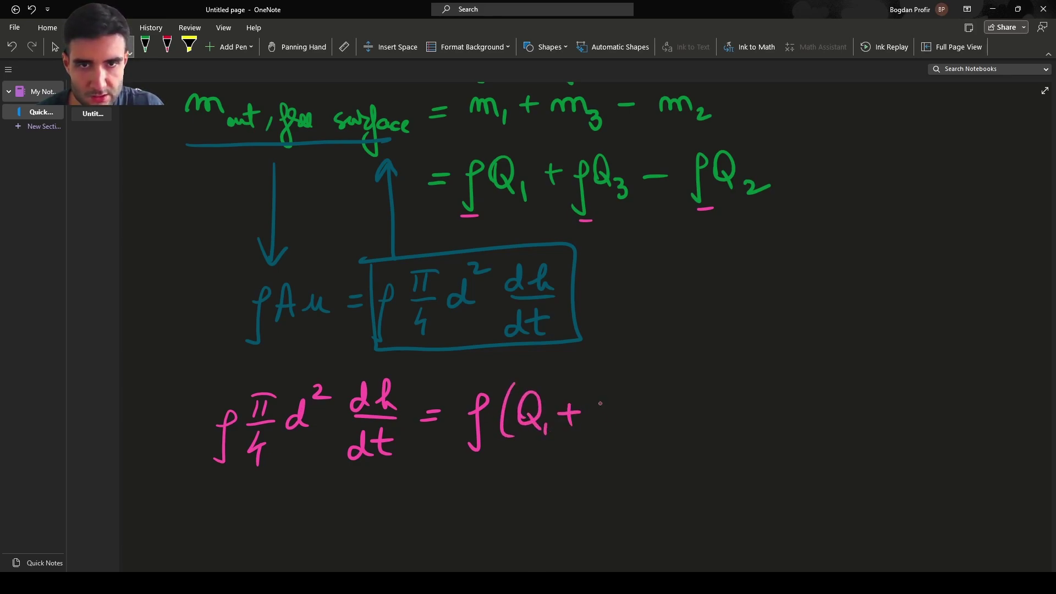
left_click_drag(604, 389, 599, 423)
left_click_drag(606, 410, 628, 437)
left_click_drag(698, 414, 712, 423)
left_click_drag(710, 420, 751, 434)
left_click_drag(764, 390, 754, 444)
Strike out ρ on both sides of the balance to cancel it.
left_click_drag(238, 399, 200, 473)
left_click_drag(507, 376, 457, 451)
scroll(167, 93, "down", 2)
scroll(167, 92, "down", 5)
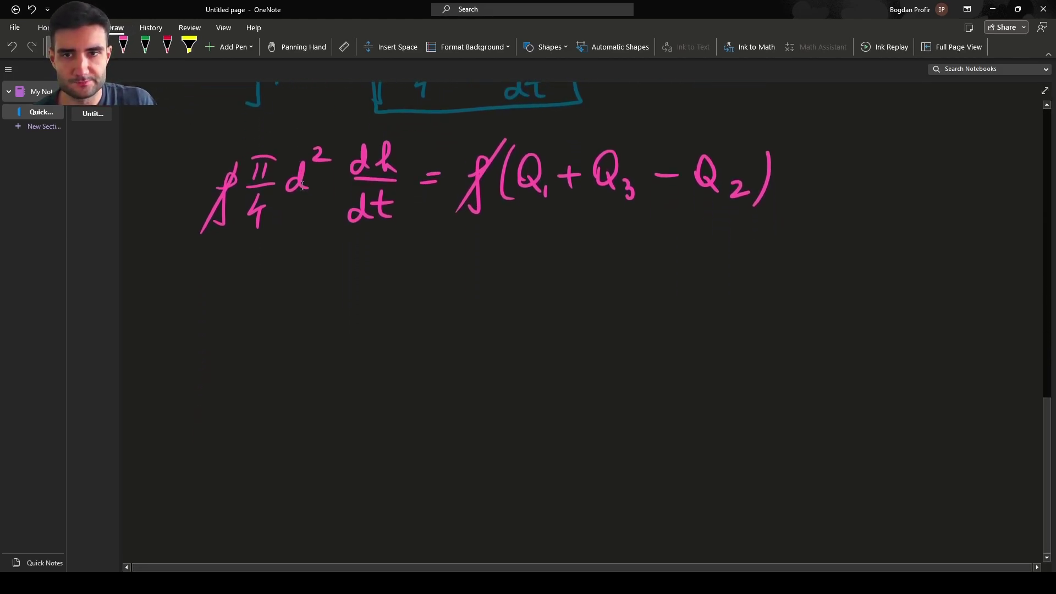
Write dh/dt = 4/(πd²)(Q1 + Q3 − Q2) below and box it in pink.
mouse_move(302, 288)
left_mouse_down()
mouse_move(299, 303)
mouse_move(311, 304)
left_mouse_up()
mouse_move(322, 274)
left_mouse_down()
mouse_move(325, 294)
mouse_move(347, 312)
left_mouse_up()
left_click_drag(292, 345, 306, 359)
left_click_drag(317, 327, 318, 340)
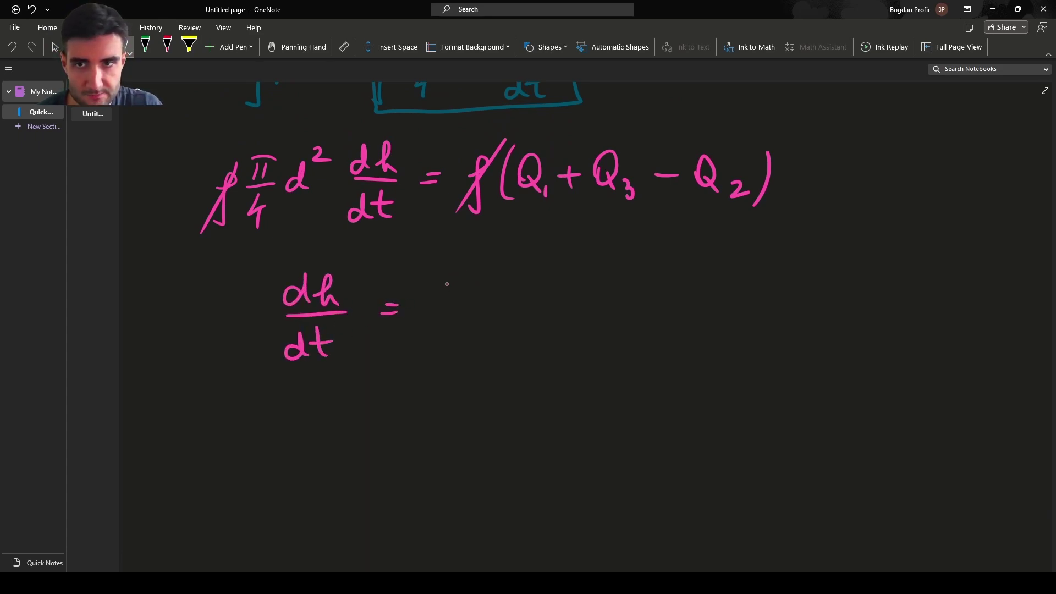
left_click_drag(437, 316, 512, 309)
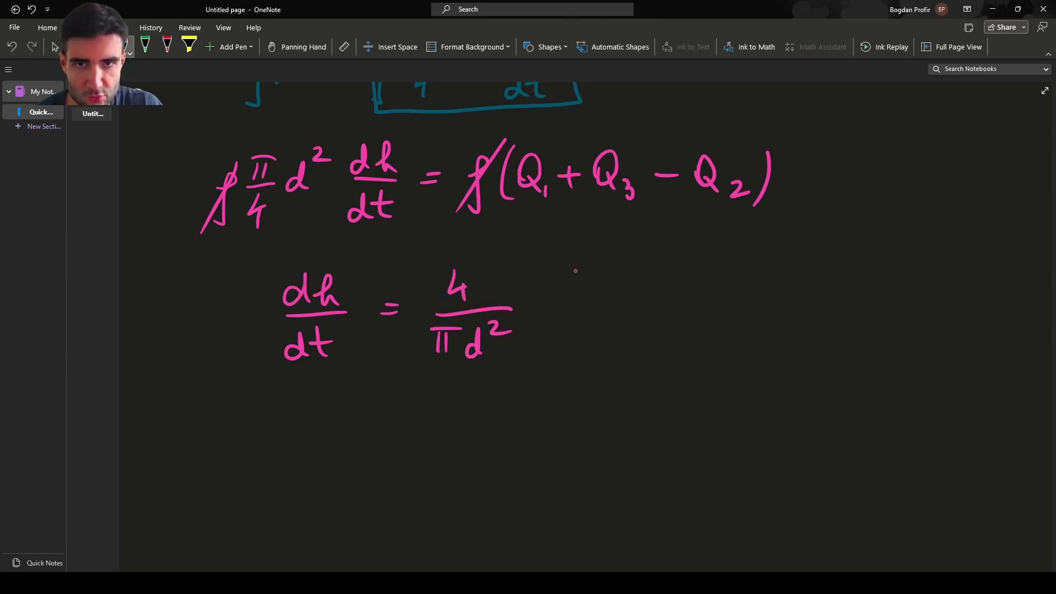
left_click_drag(583, 310, 577, 290)
left_click_drag(588, 306, 598, 315)
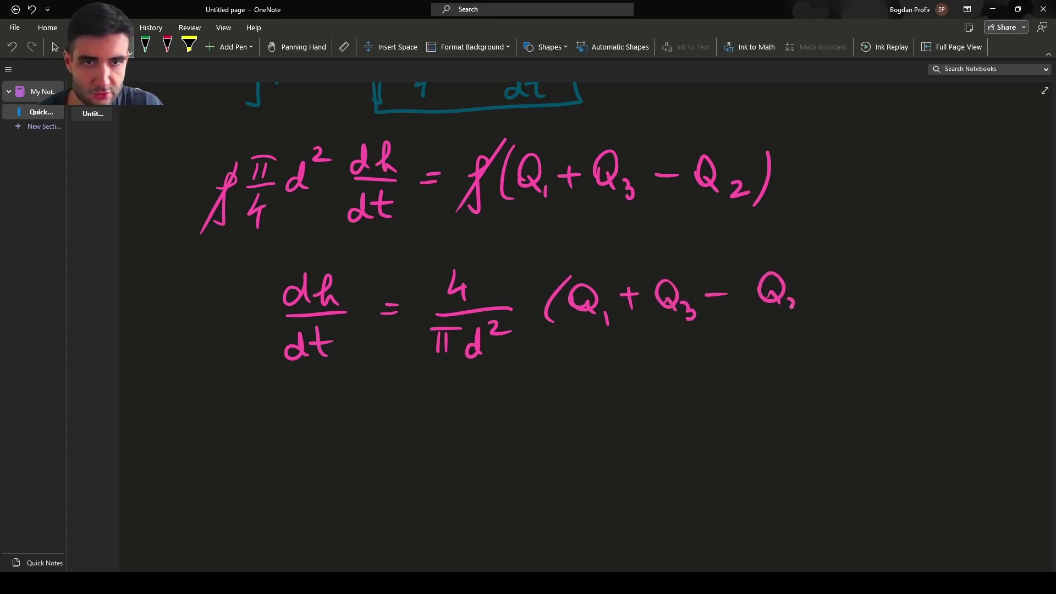
mouse_move(244, 264)
left_mouse_down()
mouse_move(258, 399)
mouse_move(606, 374)
mouse_move(863, 372)
mouse_move(857, 252)
mouse_move(254, 272)
left_mouse_up()
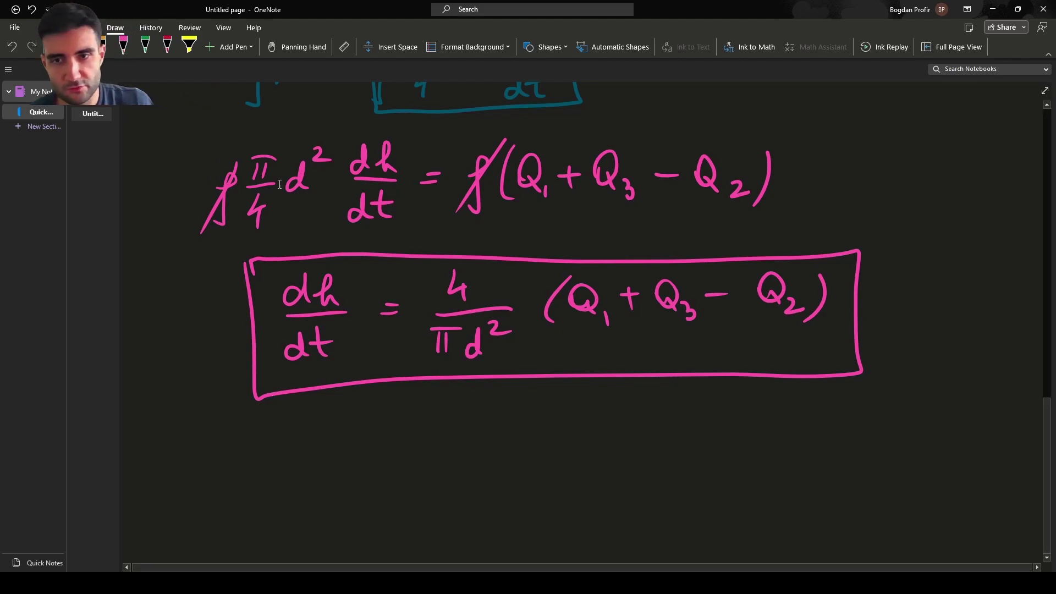
scroll(280, 184, "up", 20)
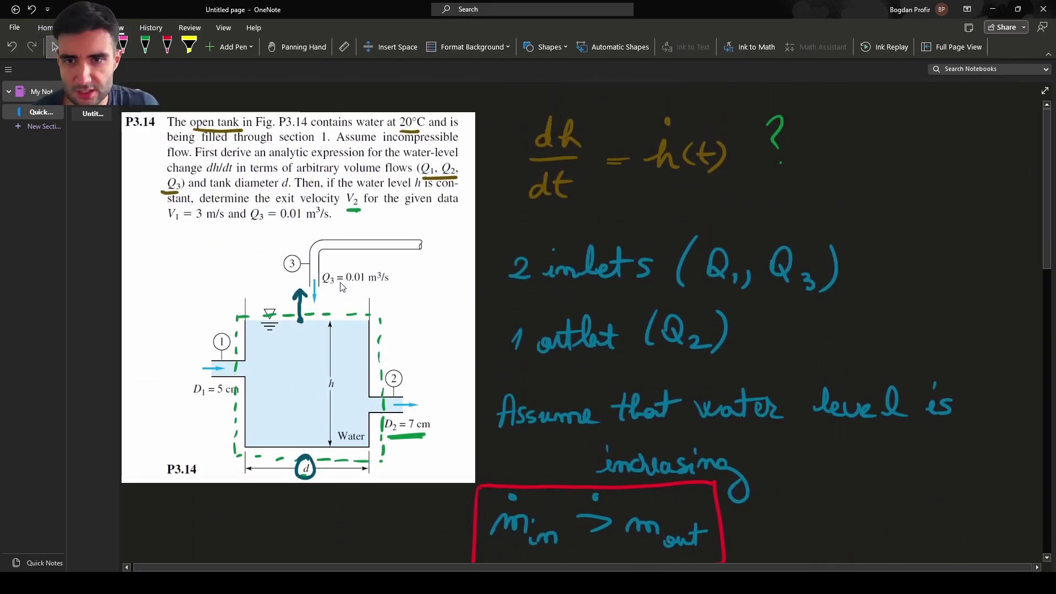
Review the page and keep the olive-green pen for part (b).
scroll(341, 286, "down", 1)
scroll(418, 237, "up", 1)
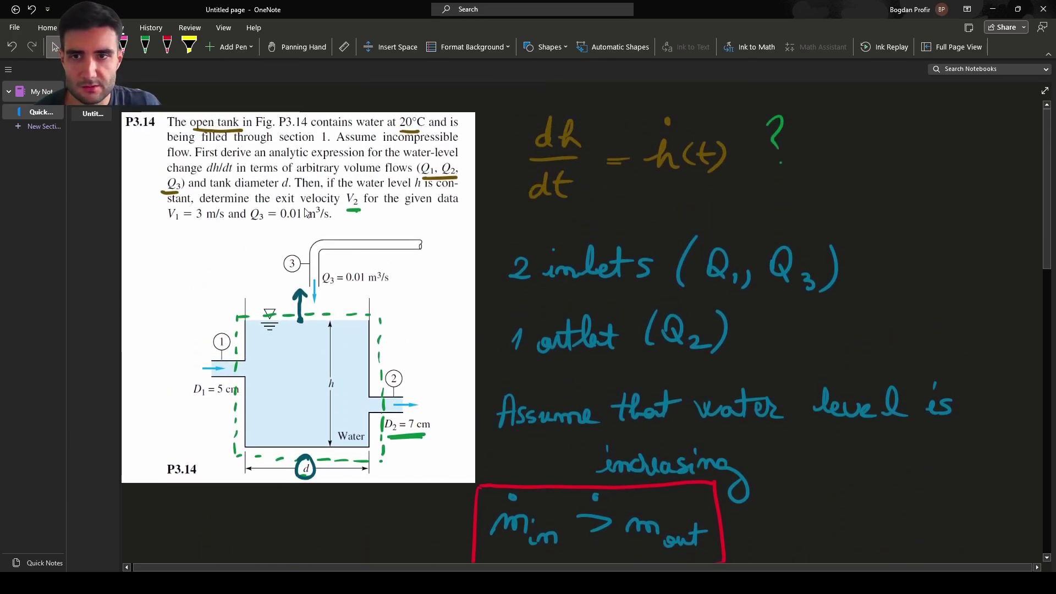
scroll(470, 290, "down", 15)
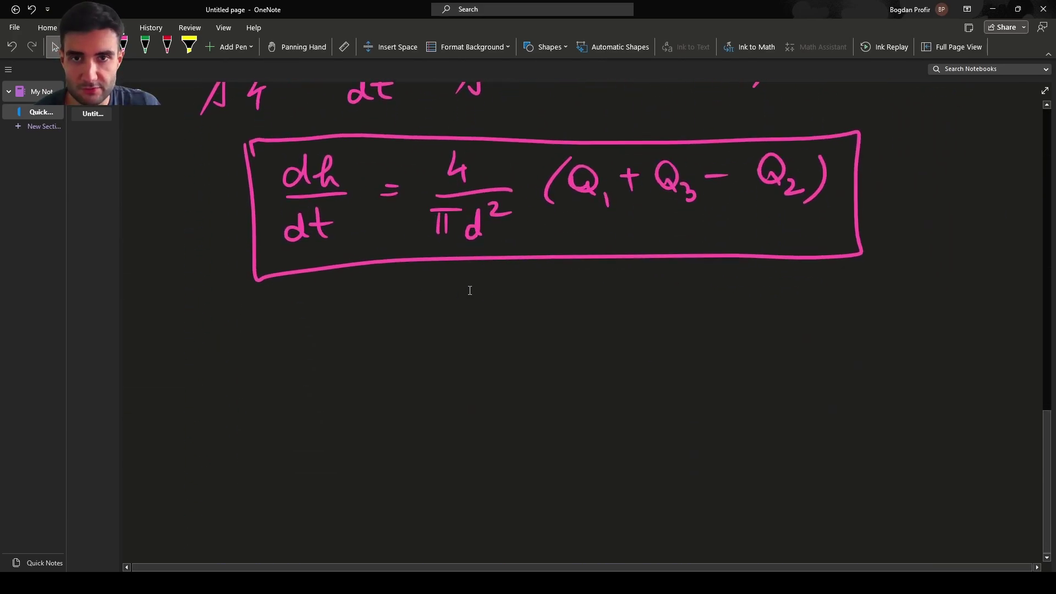
scroll(470, 291, "up", 3)
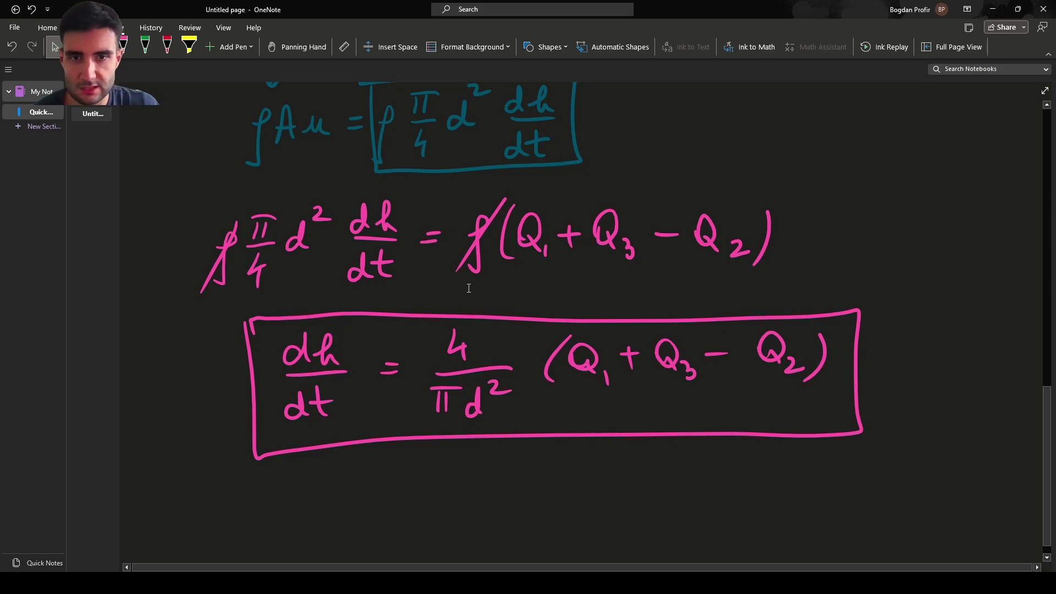
scroll(501, 284, "up", 12)
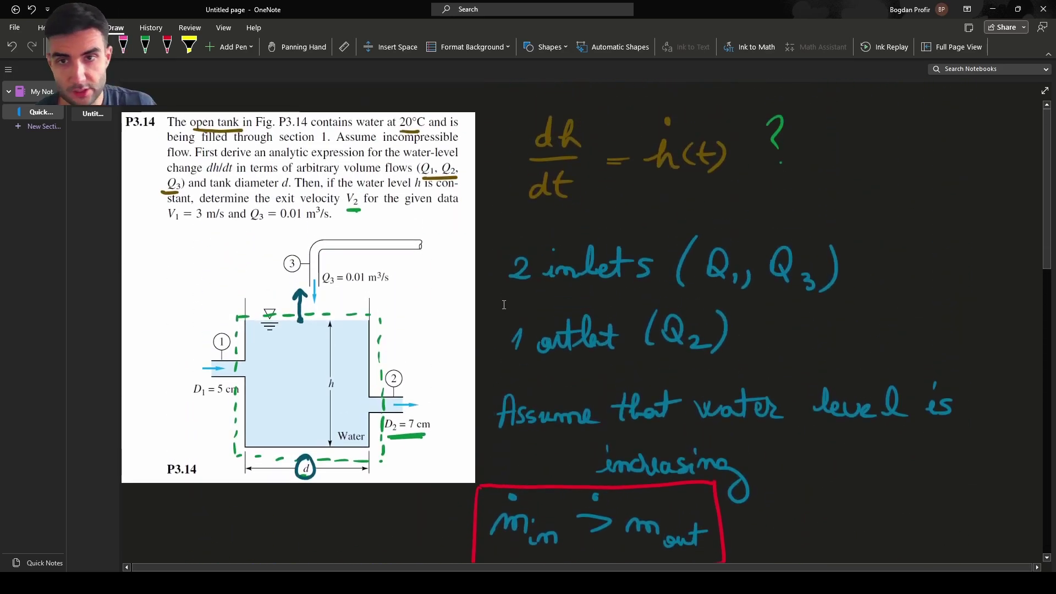
left_click(123, 46)
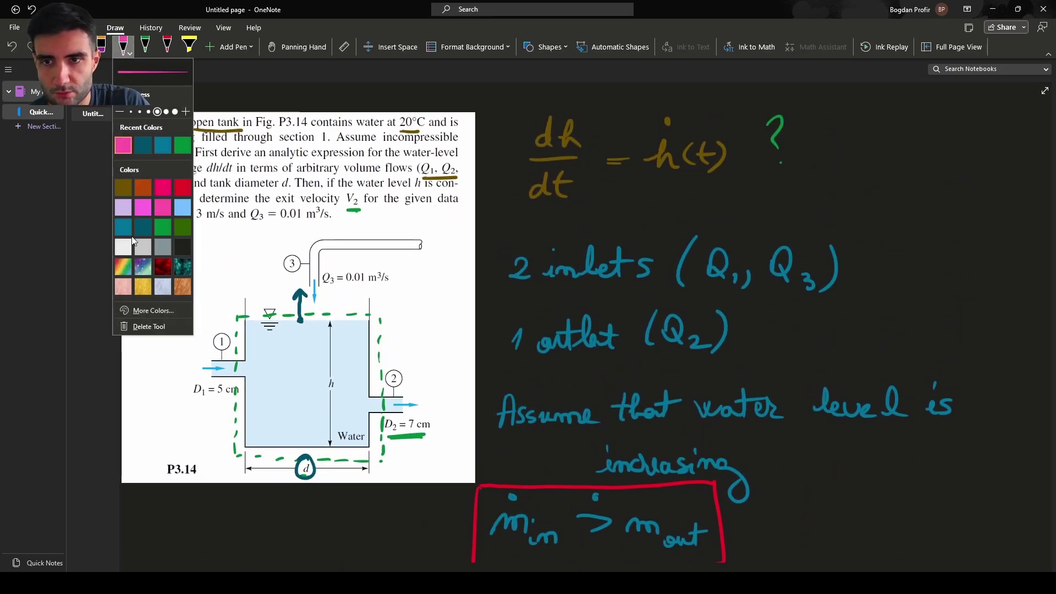
left_click(126, 52)
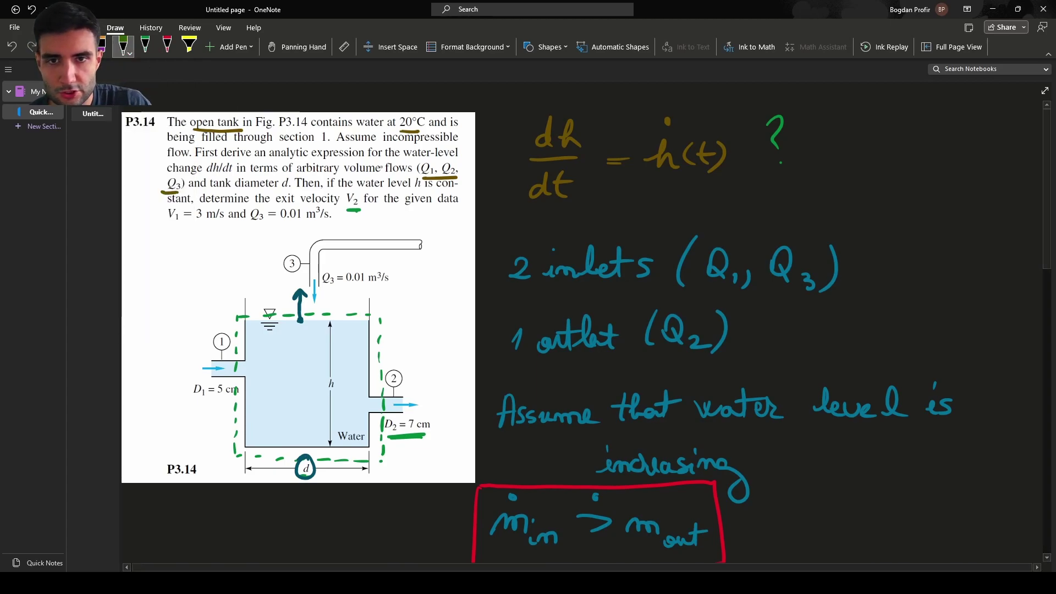
left_click_drag(412, 190, 427, 188)
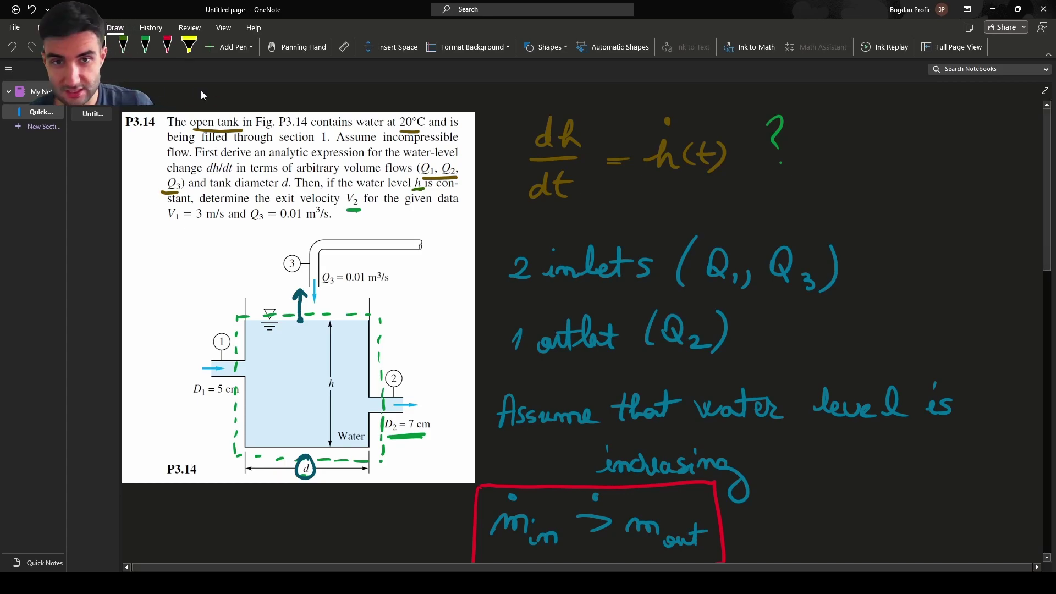
scroll(365, 233, "down", 15)
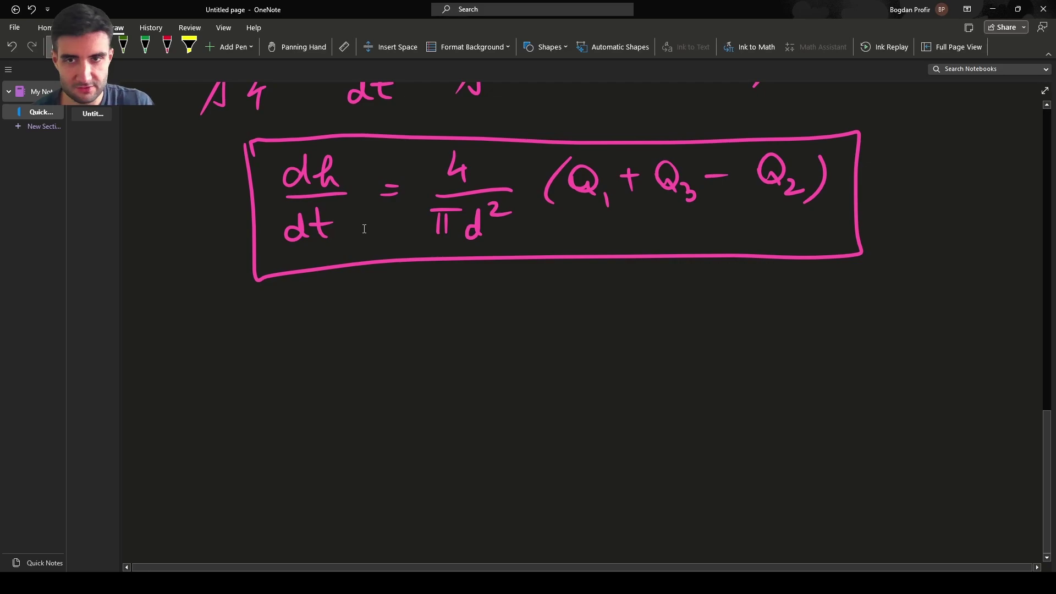
Write 'b) h = constant ⇔ dh/dt = 0' in green and double-underline it.
left_click(123, 47)
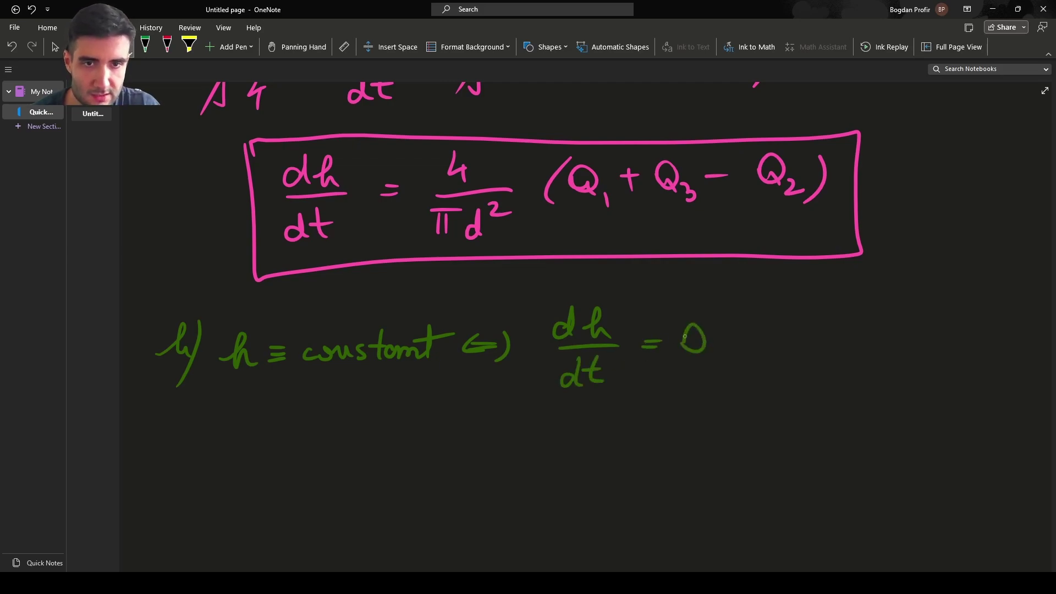
left_click_drag(646, 393, 777, 354)
left_click_drag(650, 408, 793, 374)
scroll(322, 233, "up", 15)
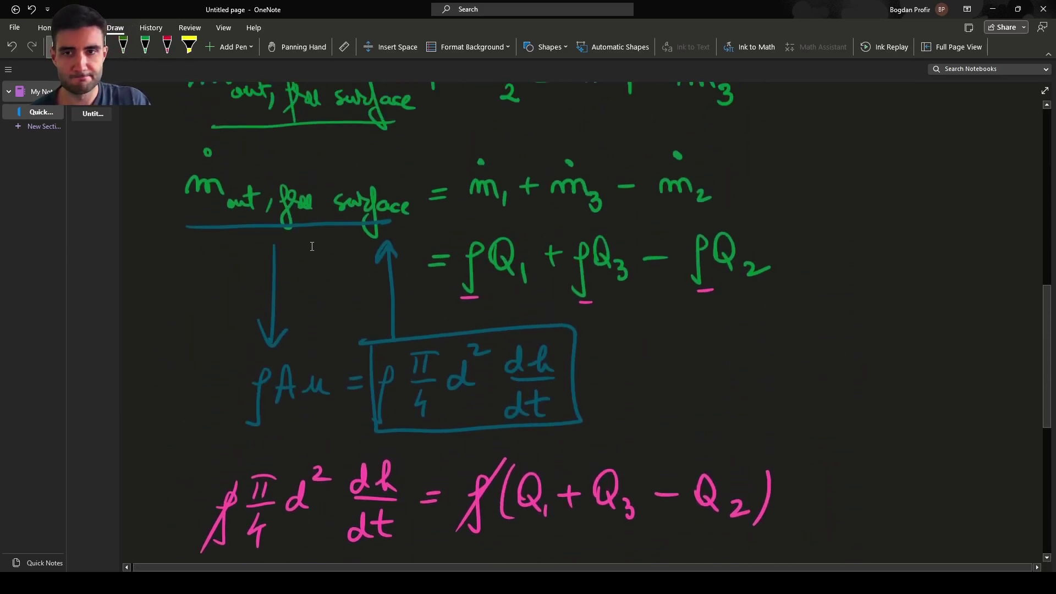
scroll(311, 244, "up", 2)
scroll(308, 259, "down", 1)
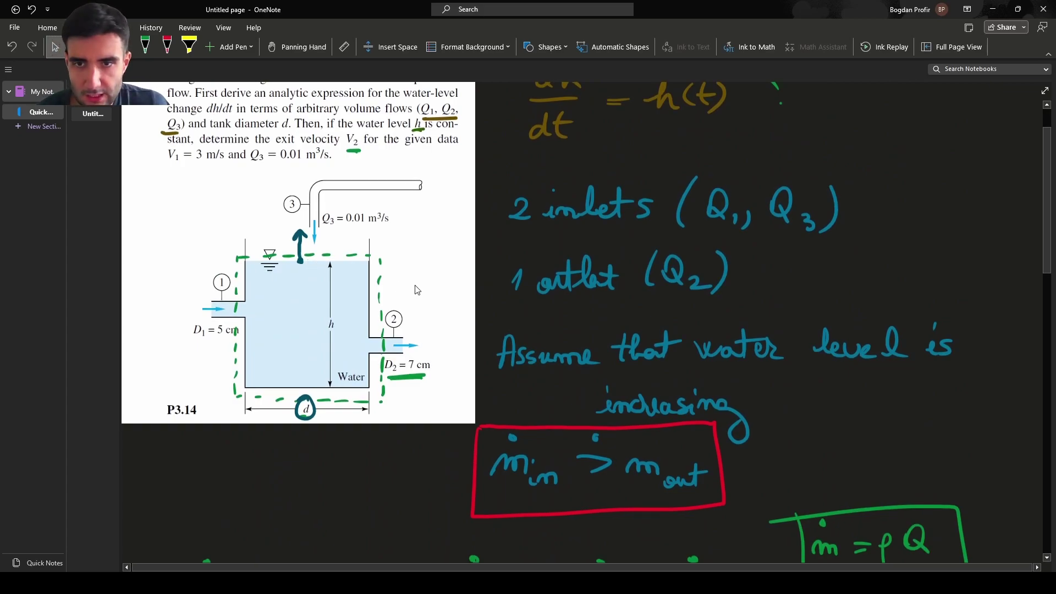
scroll(383, 291, "up", 1)
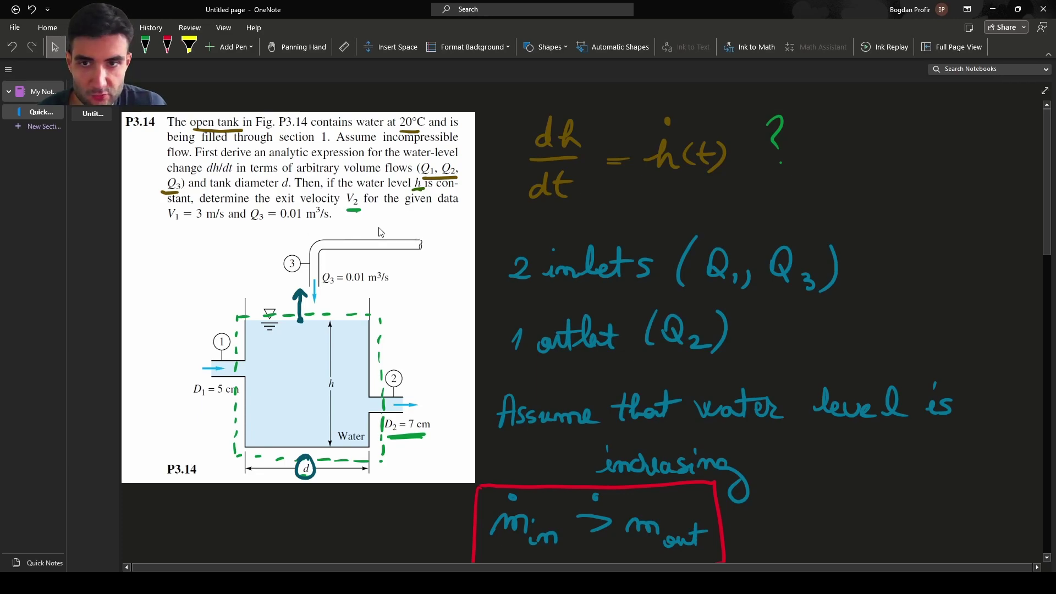
scroll(371, 263, "down", 15)
scroll(371, 259, "down", 3)
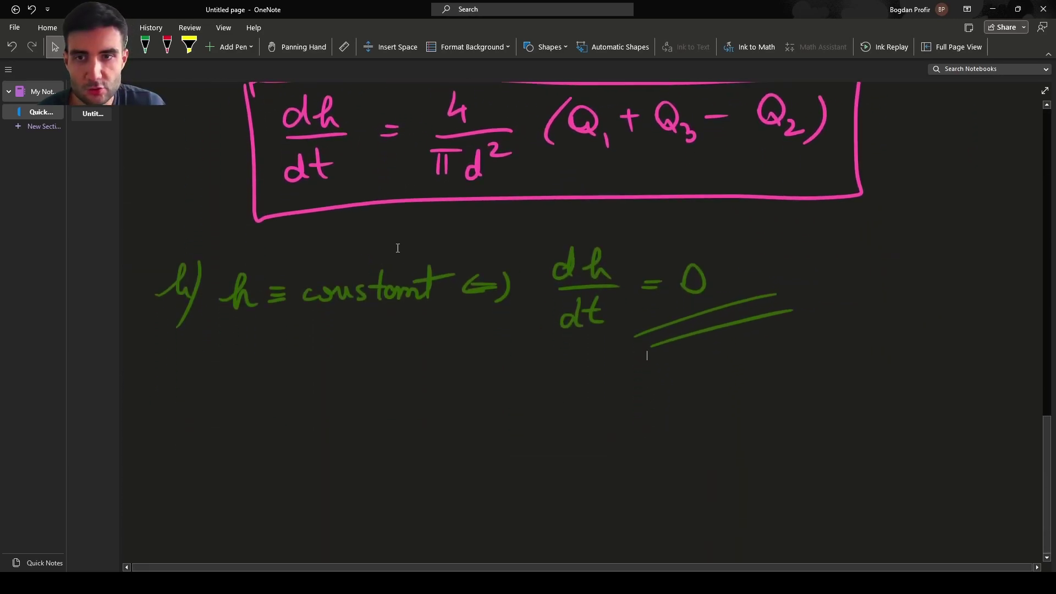
Switch to light grey ink, draw an arrow down from part (b) and underline dh/dt.
left_click(124, 48)
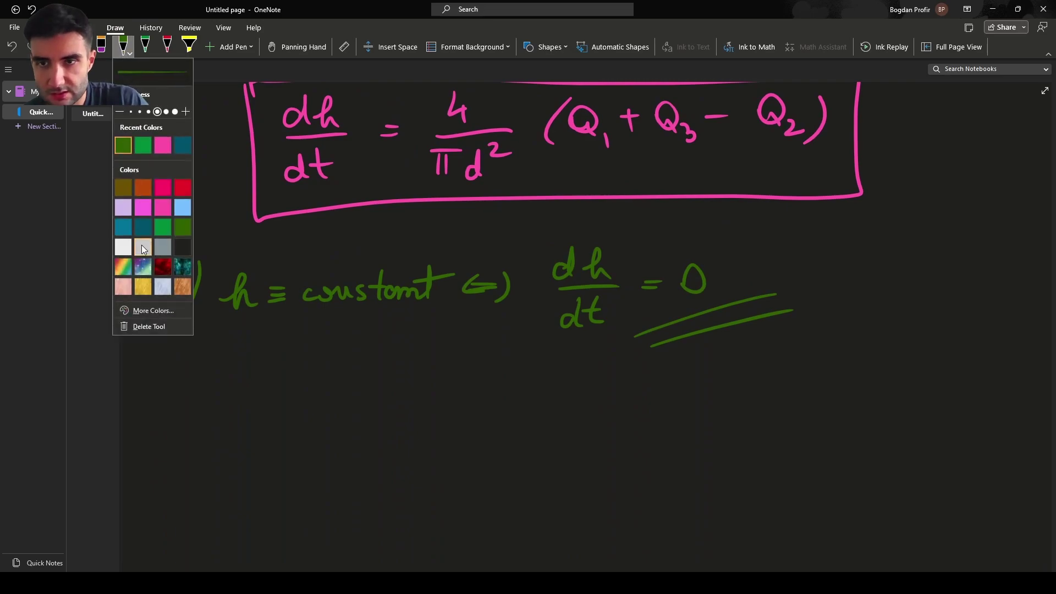
left_click(149, 110)
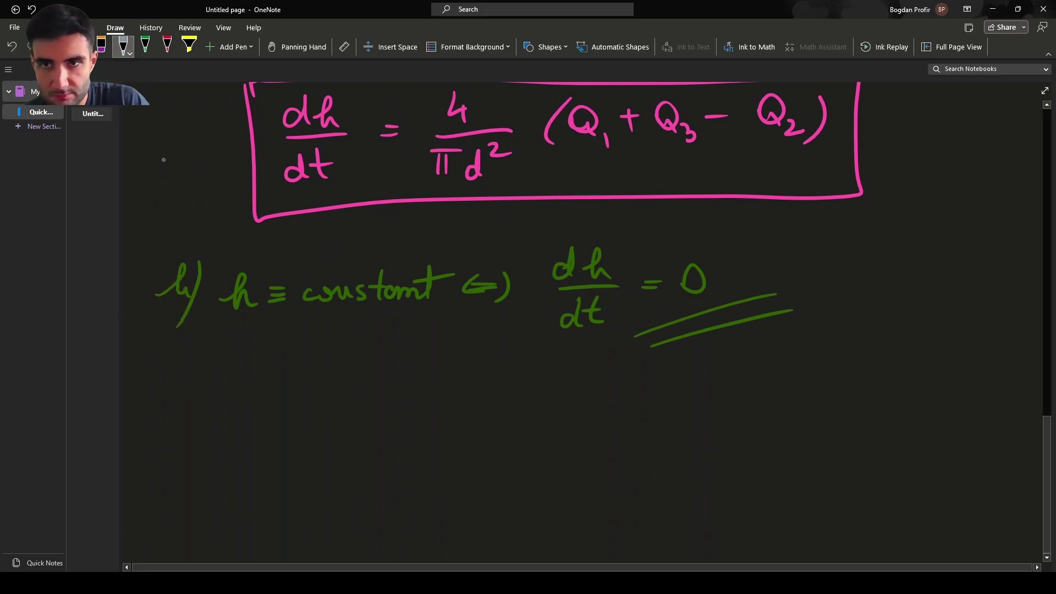
mouse_move(151, 163)
left_mouse_down()
mouse_move(224, 162)
mouse_move(143, 325)
mouse_move(164, 421)
mouse_move(154, 438)
left_mouse_up()
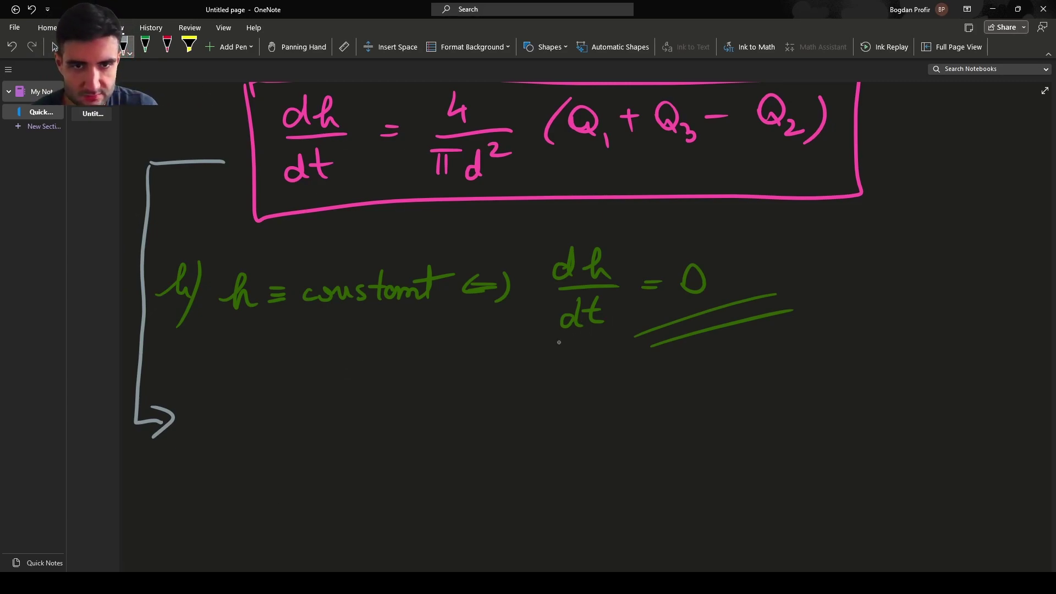
left_click_drag(553, 344, 696, 333)
Write 0 = 4/(πd²)(Q1 + Q3 − Q2) with dh/dt set to zero.
left_click_drag(236, 392, 294, 410)
left_click_drag(270, 423, 292, 422)
mouse_move(350, 366)
left_mouse_down()
mouse_move(364, 378)
mouse_move(354, 397)
left_mouse_up()
left_click_drag(319, 411, 407, 405)
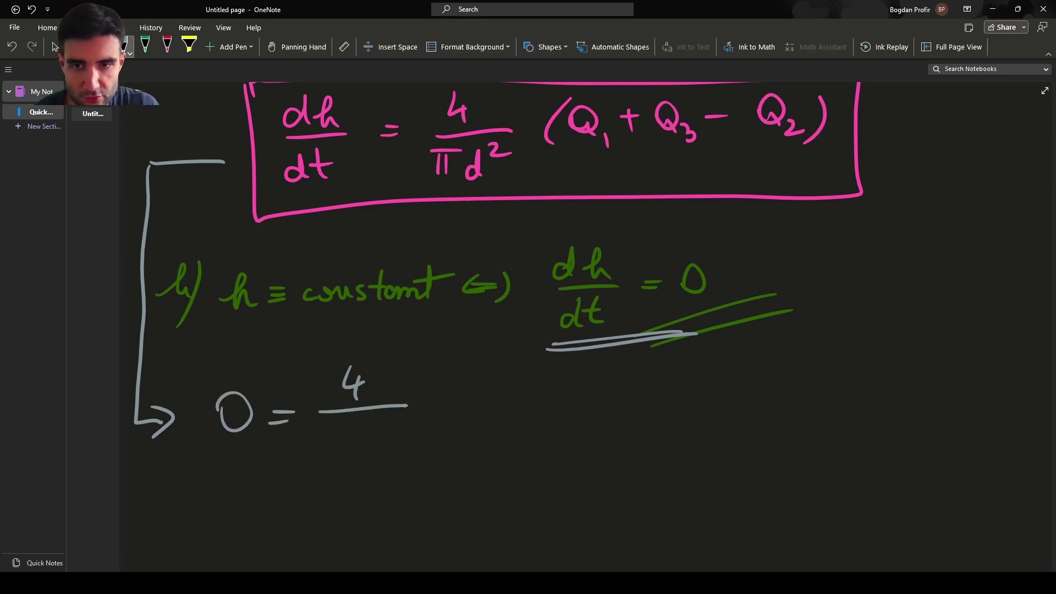
mouse_move(318, 436)
left_mouse_down()
mouse_move(317, 461)
mouse_move(380, 459)
left_mouse_up()
left_click_drag(393, 419, 412, 427)
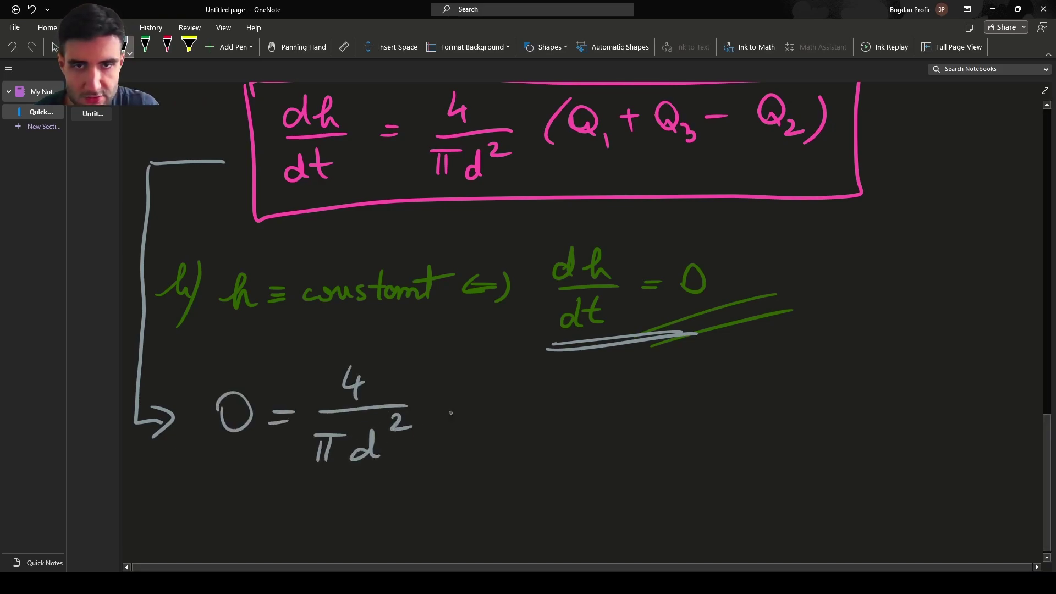
left_click_drag(458, 364, 453, 419)
left_click_drag(479, 379, 486, 415)
mouse_move(491, 406)
left_mouse_down()
mouse_move(492, 423)
mouse_move(537, 396)
left_mouse_up()
left_click_drag(527, 385, 526, 407)
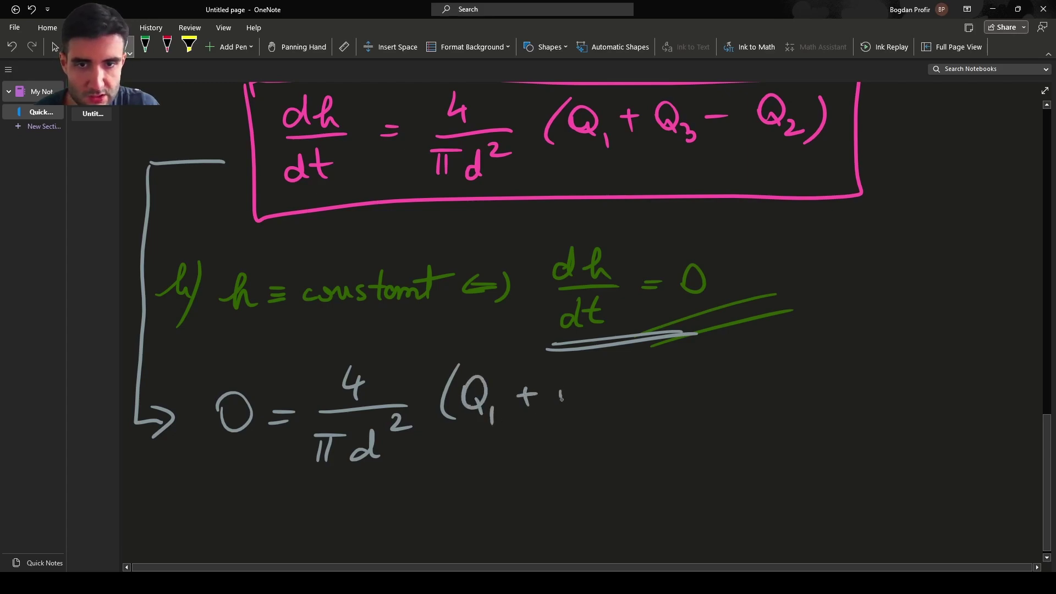
left_click_drag(572, 376, 570, 378)
mouse_move(570, 401)
left_mouse_down()
mouse_move(605, 422)
mouse_move(637, 399)
left_mouse_up()
left_click_drag(679, 379, 683, 409)
left_click_drag(699, 402, 716, 417)
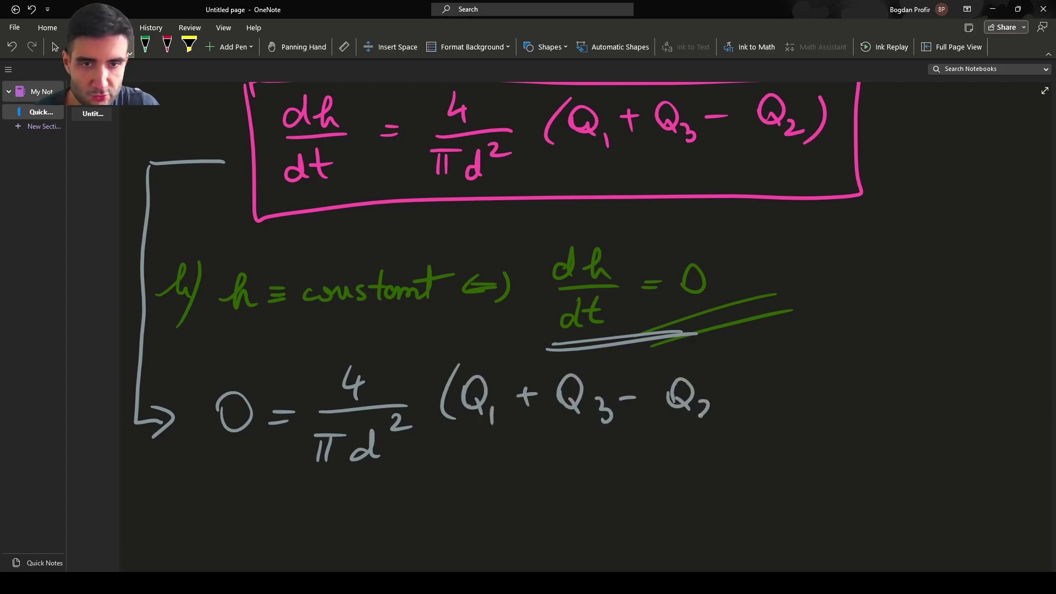
left_click_drag(728, 377, 717, 429)
scroll(160, 106, "down", 2)
scroll(160, 107, "down", 2)
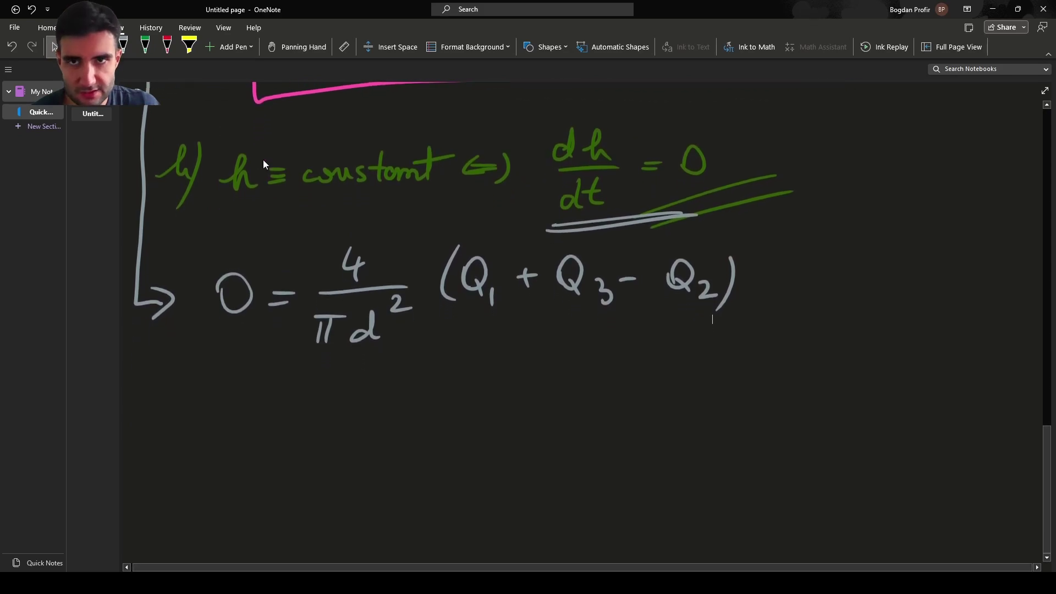
Double-underline the bracket and conclude Q1 + Q3 − Q2 = 0 on a new line.
mouse_move(480, 316)
left_mouse_down()
mouse_move(465, 318)
mouse_move(703, 306)
left_mouse_up()
left_click_drag(497, 330, 672, 318)
mouse_move(591, 338)
left_mouse_down()
mouse_move(622, 358)
mouse_move(685, 356)
left_mouse_up()
left_click_drag(671, 365, 686, 363)
left_click_drag(740, 340, 736, 342)
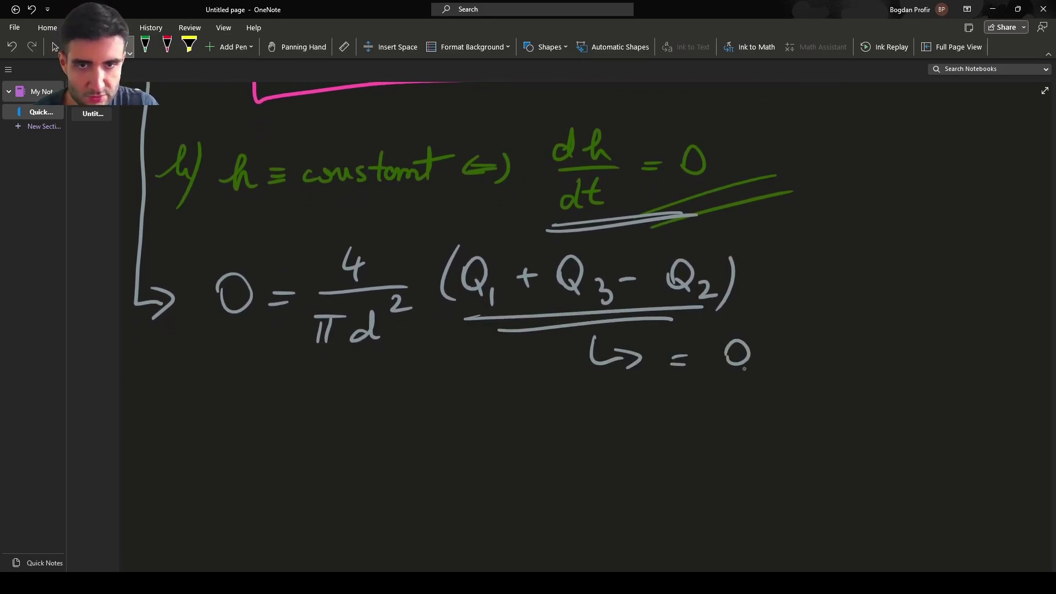
scroll(254, 172, "down", 2)
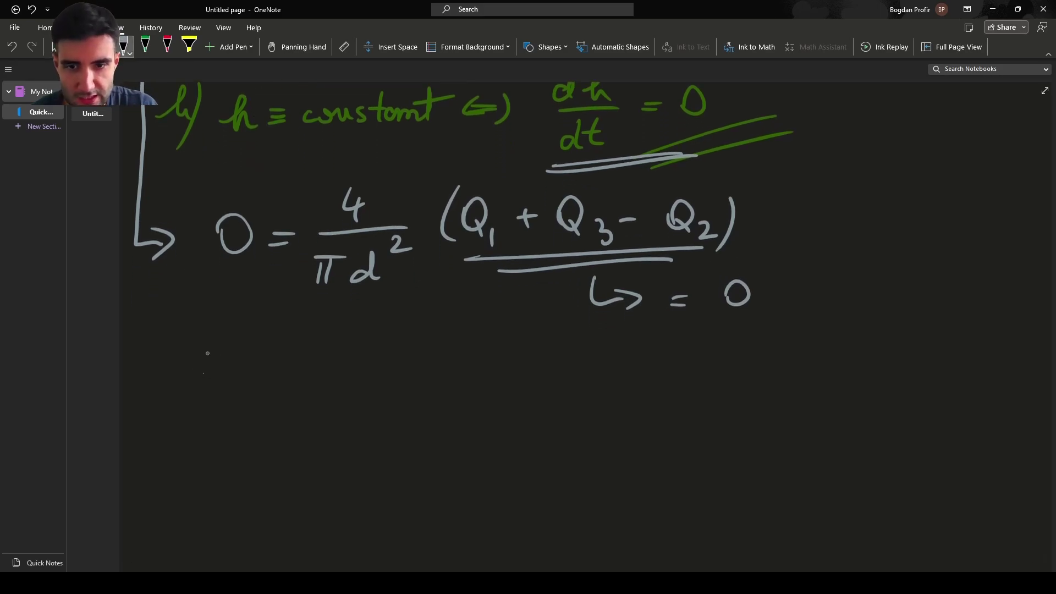
mouse_move(222, 351)
left_mouse_down()
mouse_move(243, 392)
mouse_move(294, 368)
left_mouse_up()
left_click_drag(283, 361, 284, 378)
mouse_move(330, 349)
left_mouse_down()
mouse_move(357, 394)
mouse_move(413, 365)
mouse_move(469, 386)
mouse_move(498, 387)
mouse_move(520, 364)
left_mouse_up()
left_click_drag(508, 372, 520, 372)
mouse_move(555, 352)
left_mouse_down()
mouse_move(547, 377)
mouse_move(553, 352)
left_mouse_up()
In light lavender ink, write ⇒ Q2 = Q1 + Q3.
left_click(122, 49)
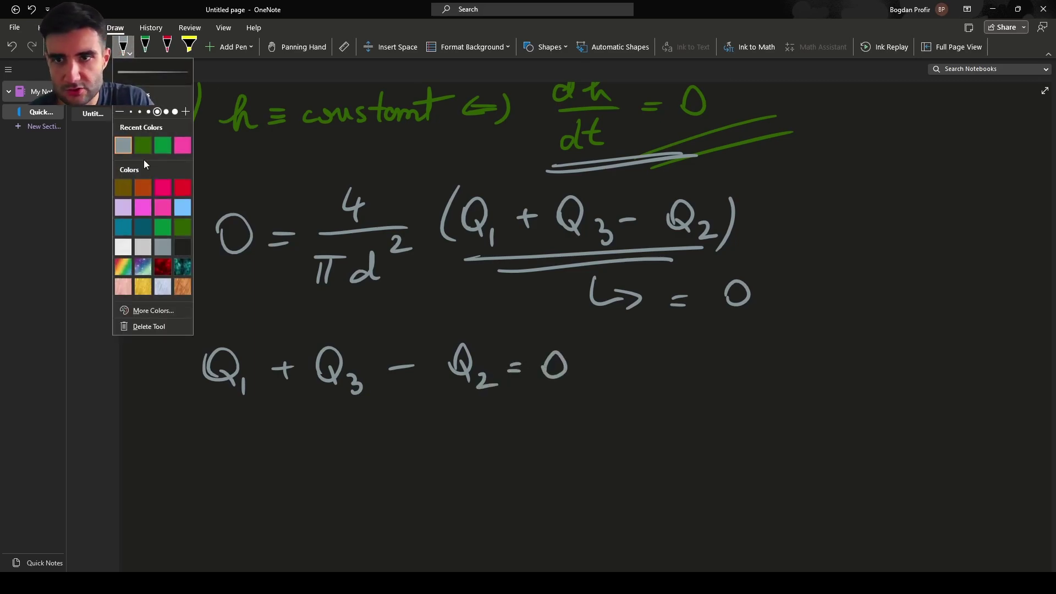
left_click(123, 208)
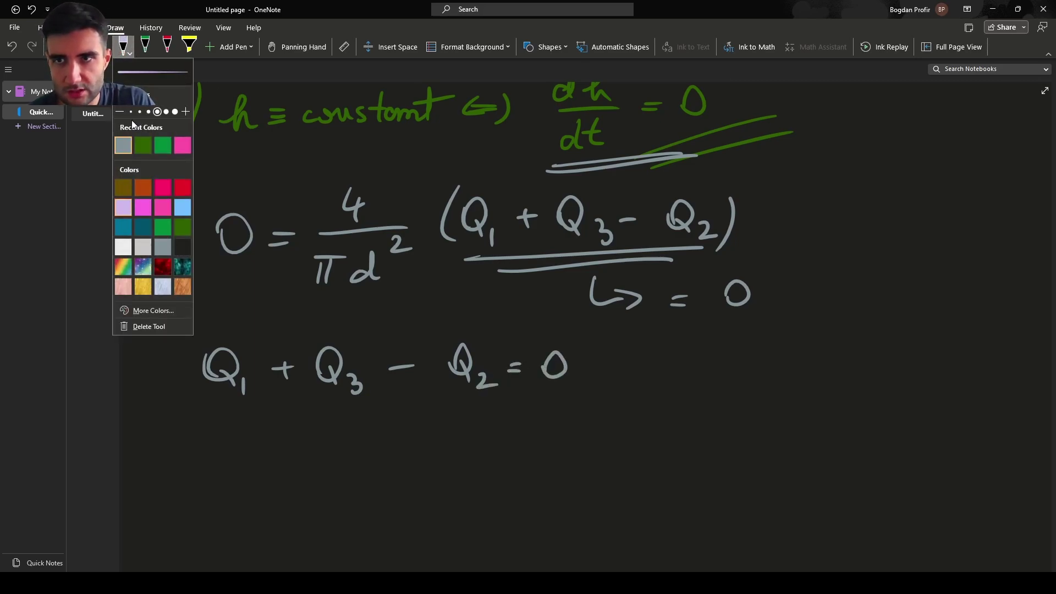
left_click_drag(588, 368, 616, 368)
mouse_move(588, 374)
left_mouse_down()
mouse_move(618, 373)
mouse_move(608, 381)
left_mouse_up()
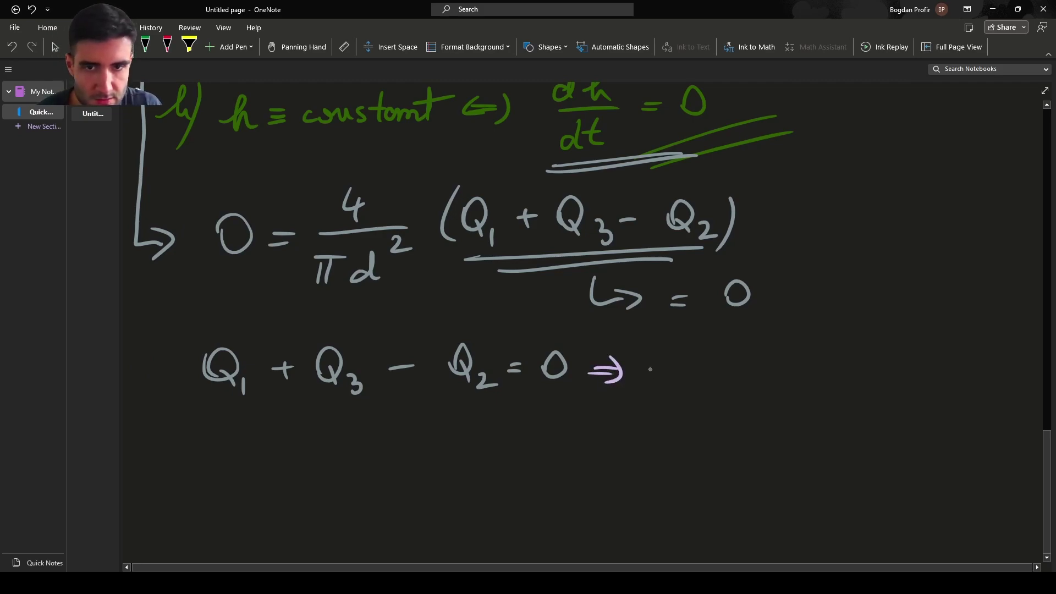
left_click_drag(666, 351, 681, 386)
mouse_move(684, 379)
left_mouse_down()
mouse_move(690, 391)
mouse_move(713, 391)
mouse_move(741, 364)
left_mouse_up()
mouse_move(717, 358)
left_mouse_down()
mouse_move(780, 355)
mouse_move(793, 378)
left_mouse_up()
mouse_move(798, 379)
left_mouse_down()
mouse_move(801, 389)
mouse_move(838, 361)
left_mouse_up()
left_click_drag(826, 352, 825, 373)
left_click_drag(872, 348, 900, 392)
Double-underline Q2 in lavender.
left_click(55, 47)
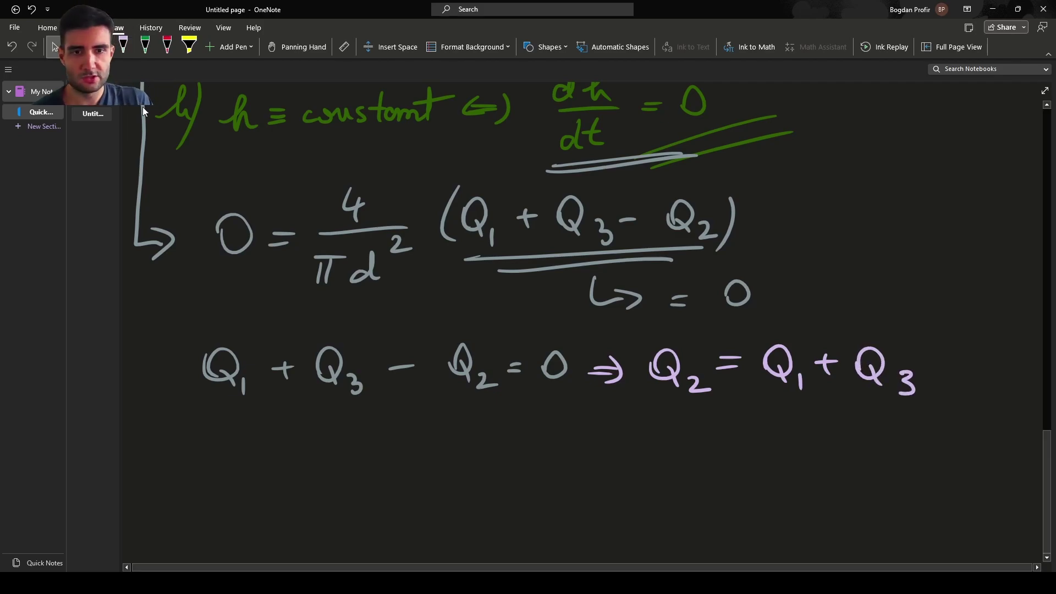
scroll(133, 109, "down", 2)
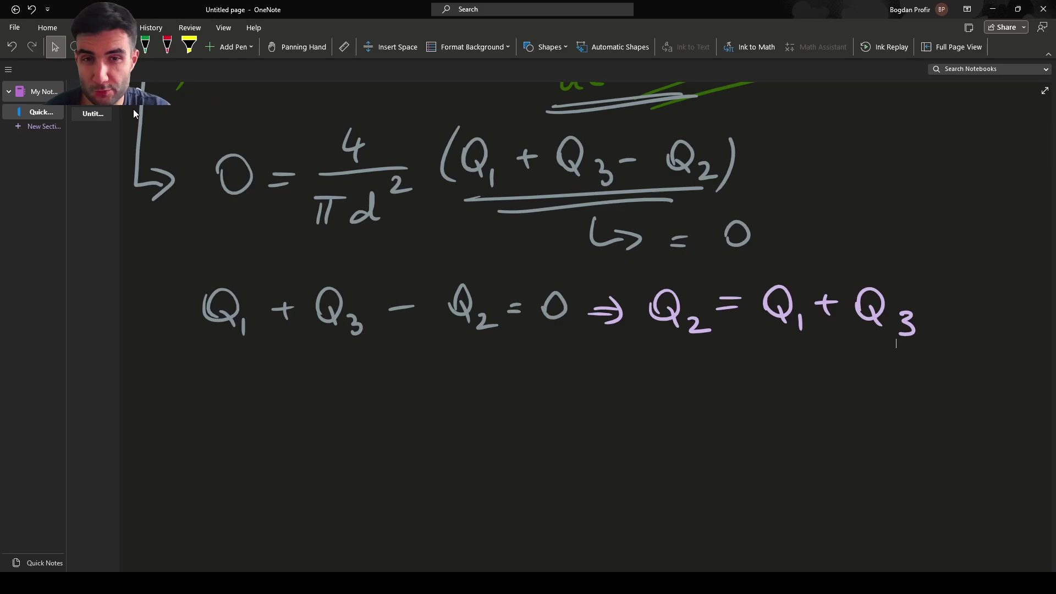
left_click(124, 47)
left_click_drag(665, 343, 688, 346)
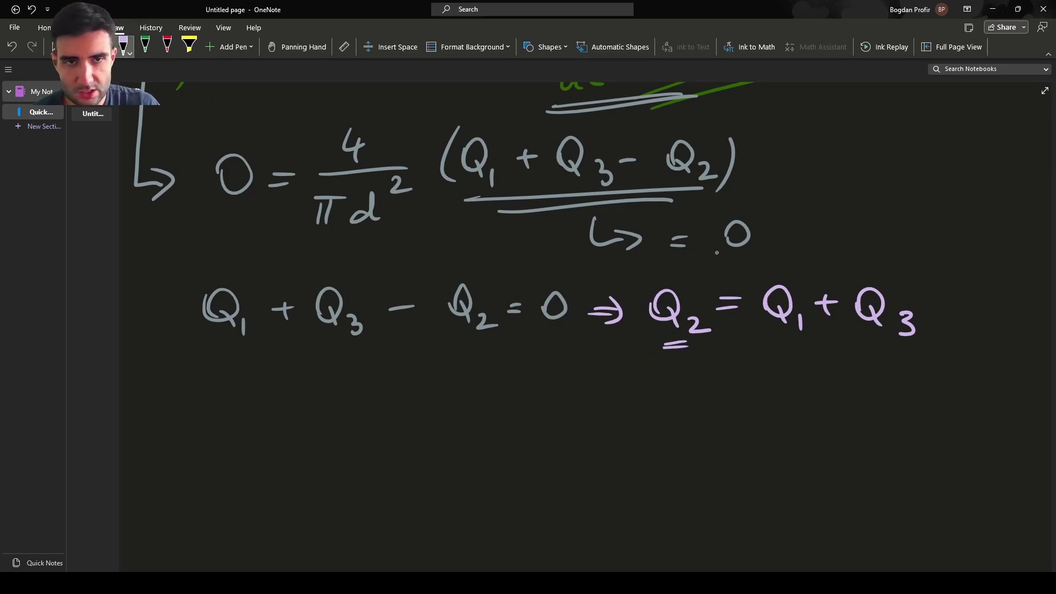
Draw a box to the right containing the underlined reminder Q = Au.
mouse_move(805, 139)
left_mouse_down()
mouse_move(802, 224)
mouse_move(988, 117)
left_mouse_up()
left_click_drag(805, 230, 964, 222)
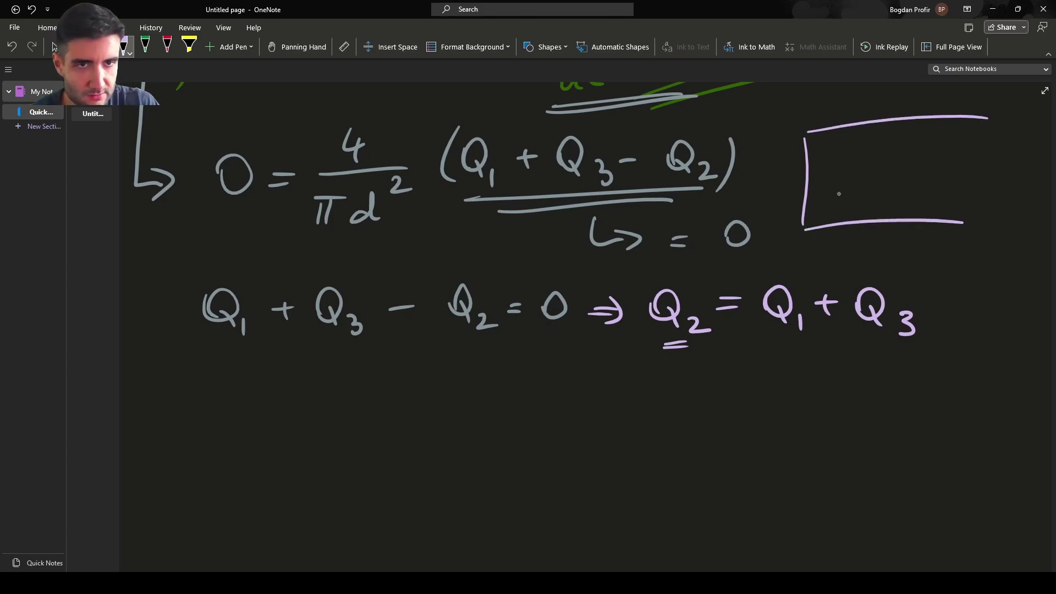
mouse_move(823, 160)
left_mouse_down()
mouse_move(842, 165)
mouse_move(822, 158)
left_mouse_up()
left_click_drag(837, 173, 848, 185)
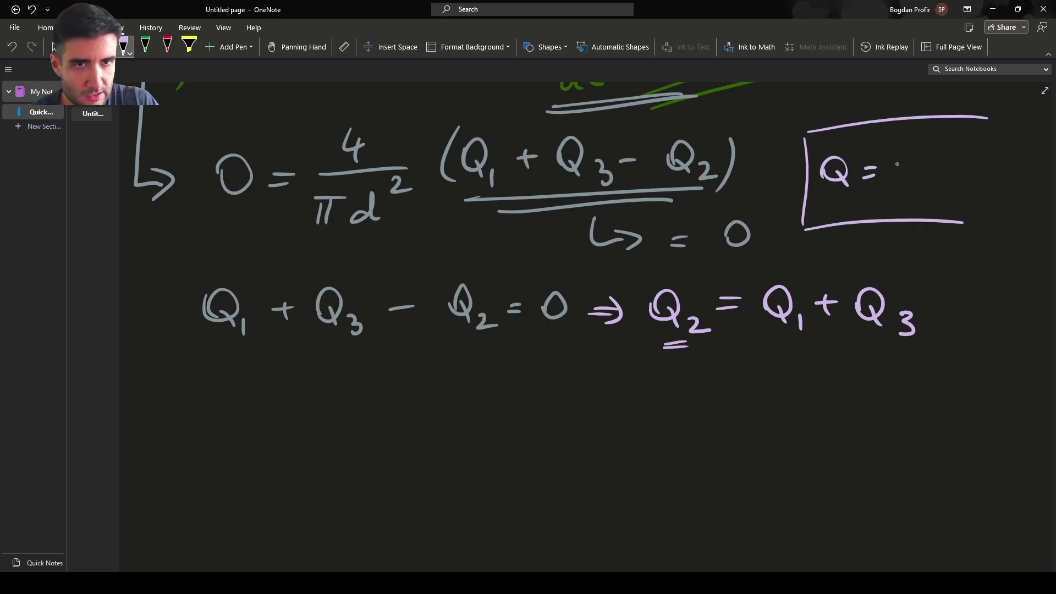
left_click_drag(892, 155, 905, 183)
left_click_drag(885, 174, 946, 177)
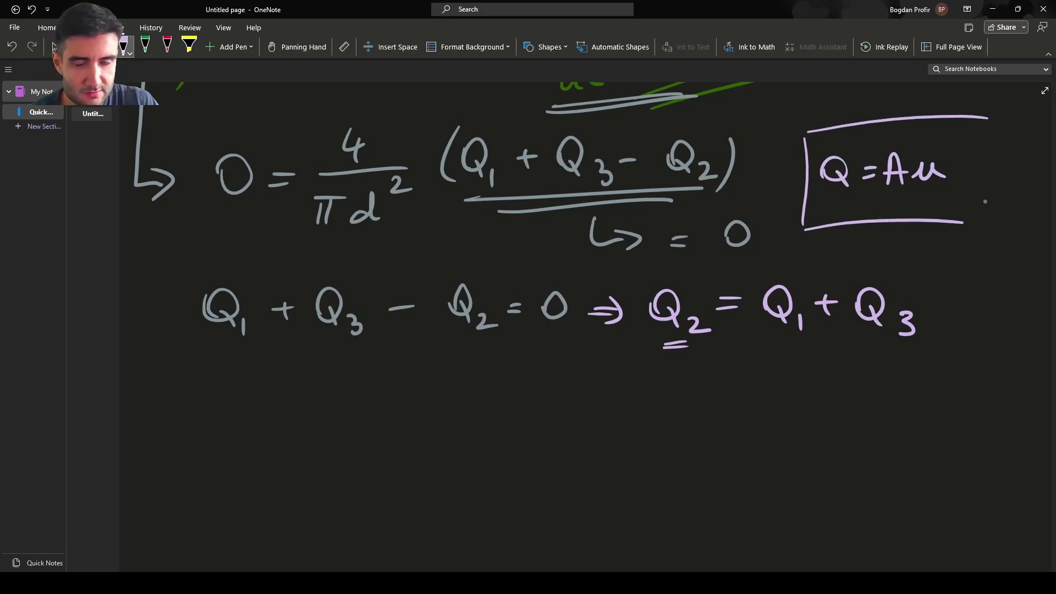
mouse_move(830, 203)
left_mouse_down()
mouse_move(946, 195)
mouse_move(935, 207)
left_mouse_up()
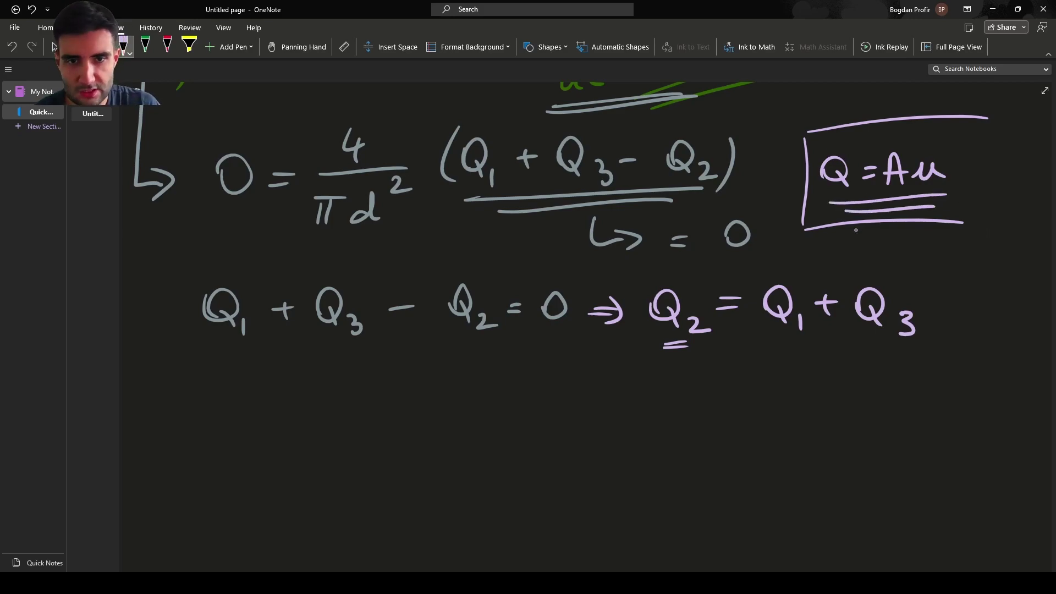
scroll(228, 399, "up", 15)
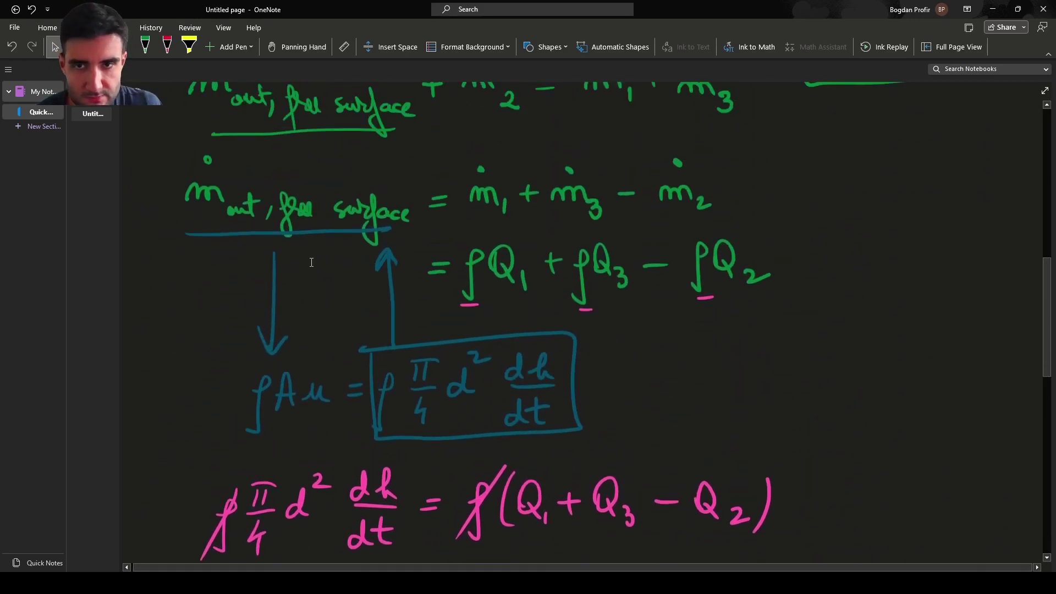
In lilac ink, write π/4 D2²V2 = π/4 D1²V1 + Q3, checking against the problem statement.
scroll(311, 256, "down", 2)
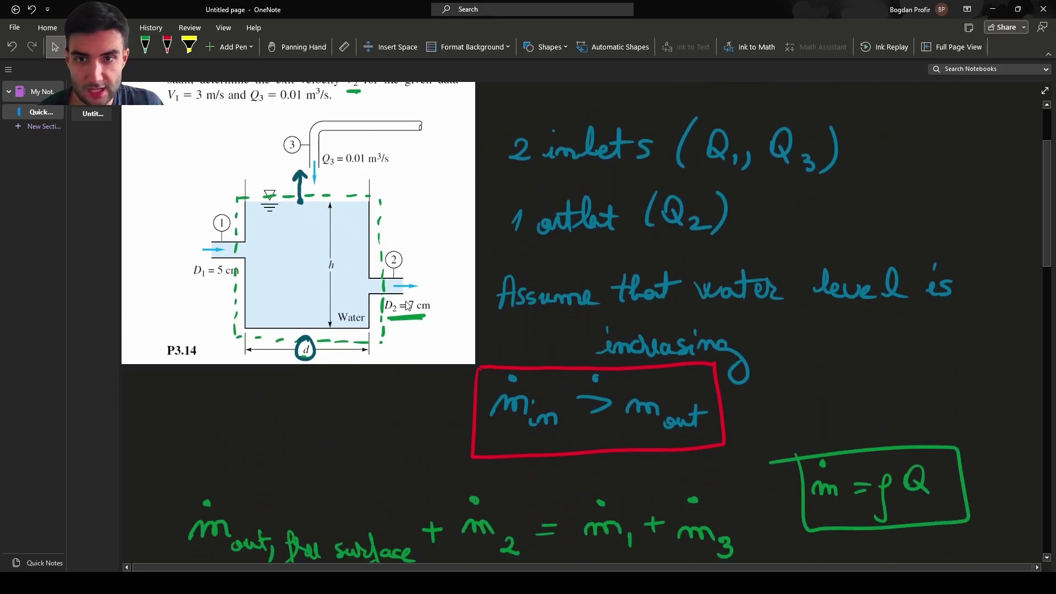
left_click(123, 47)
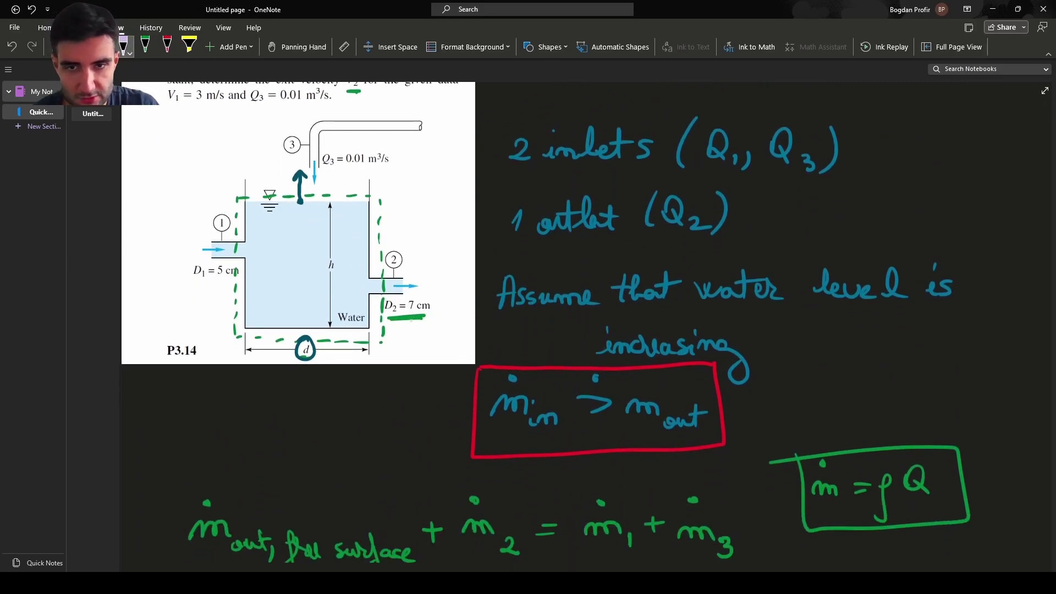
scroll(415, 294, "down", 20)
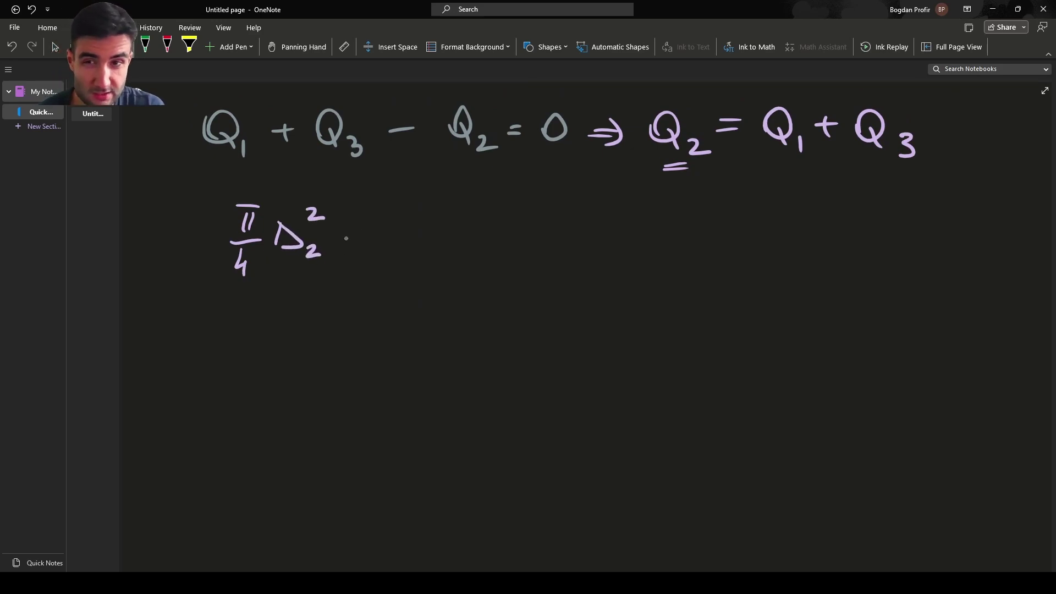
left_click_drag(342, 209, 376, 209)
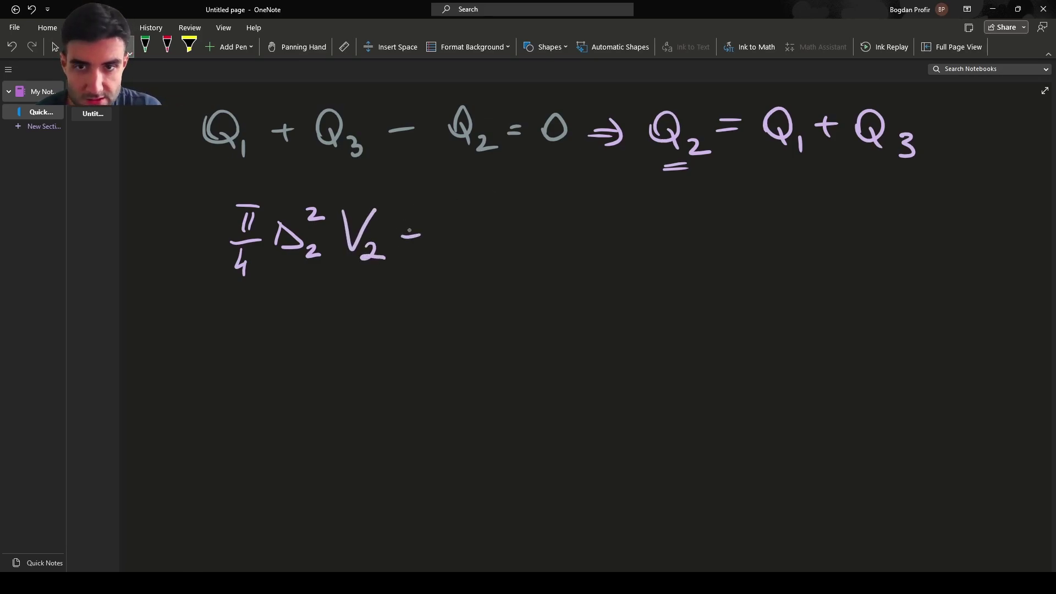
scroll(443, 304, "up", 20)
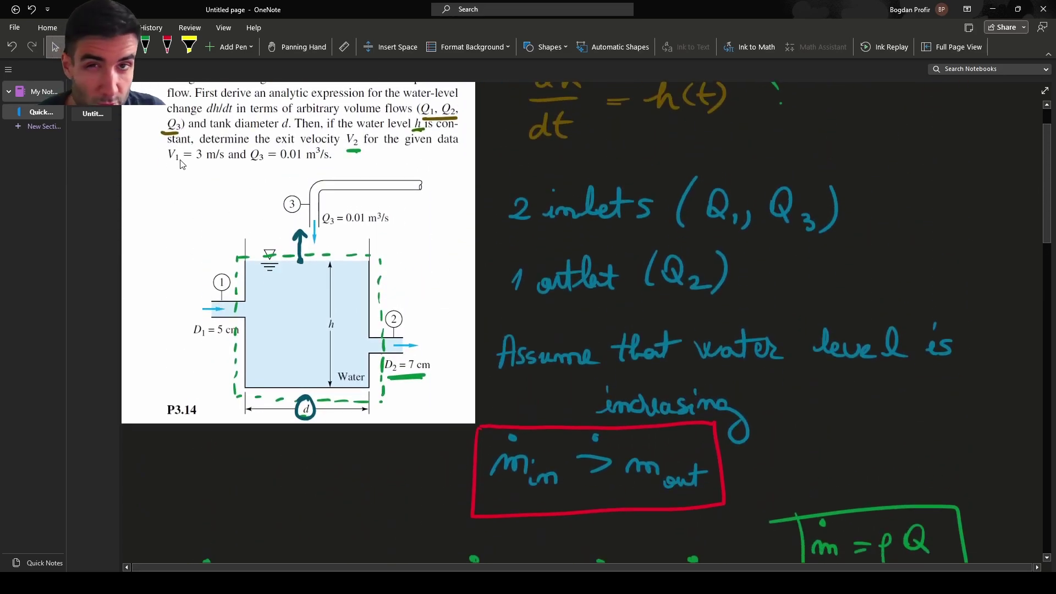
scroll(183, 191, "down", 20)
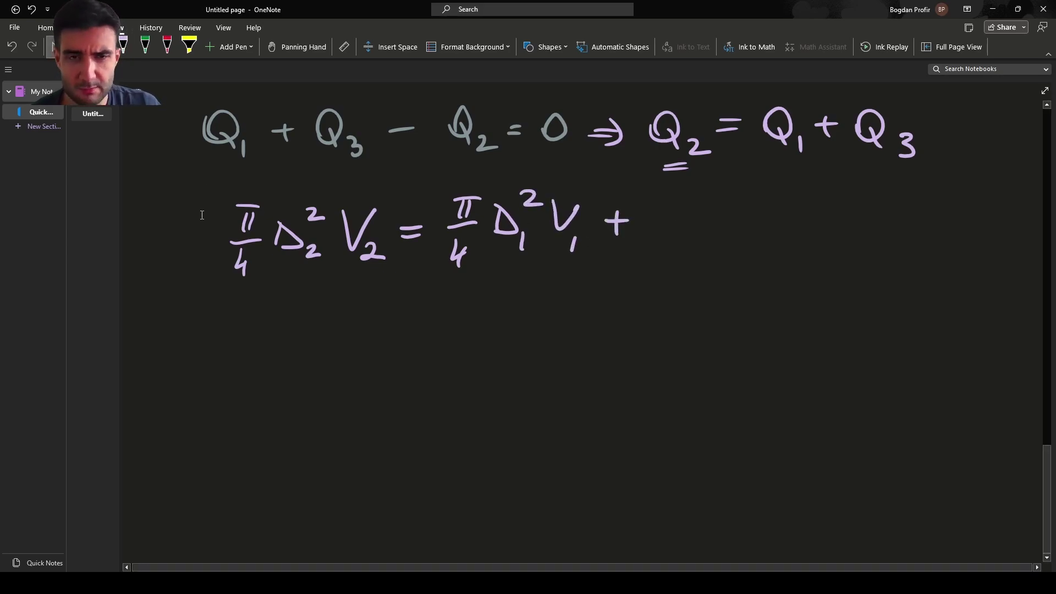
scroll(201, 218, "up", 20)
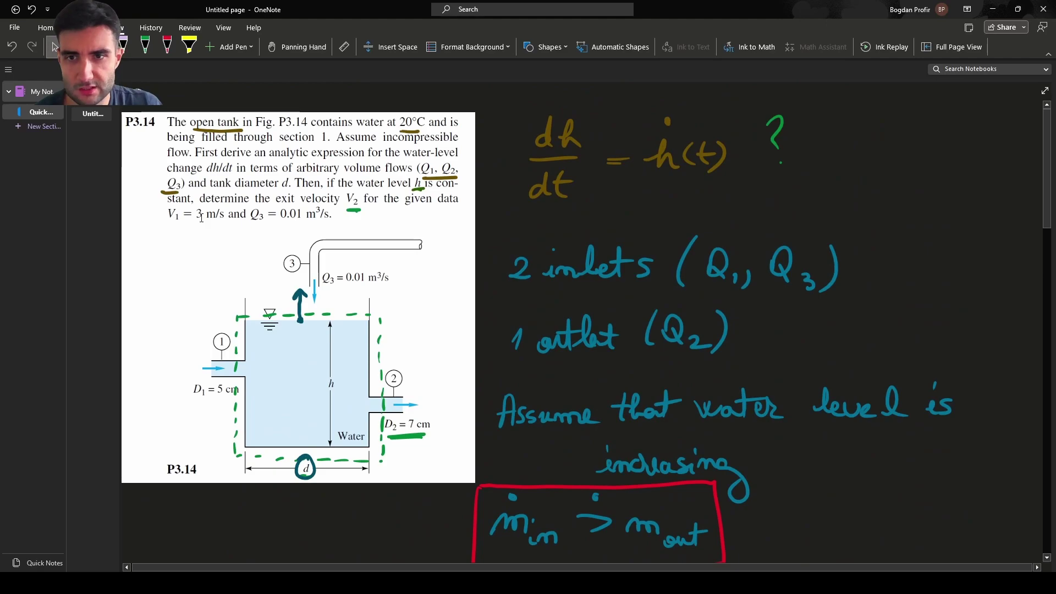
Underline the given Q3 in red, then return to lilac ink and selection mode.
left_click(168, 46)
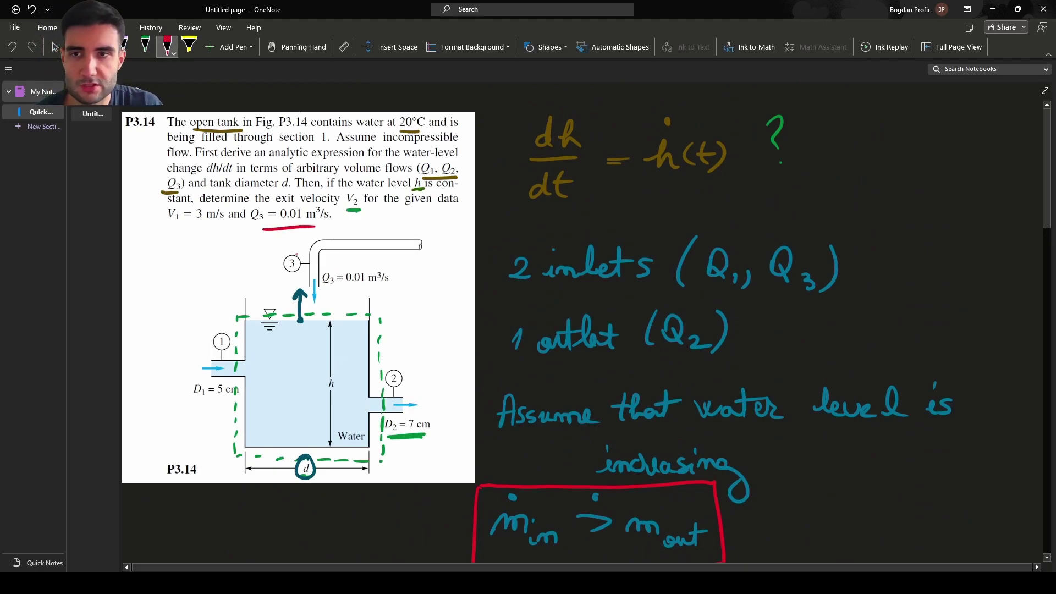
left_click(124, 47)
scroll(470, 312, "down", 6)
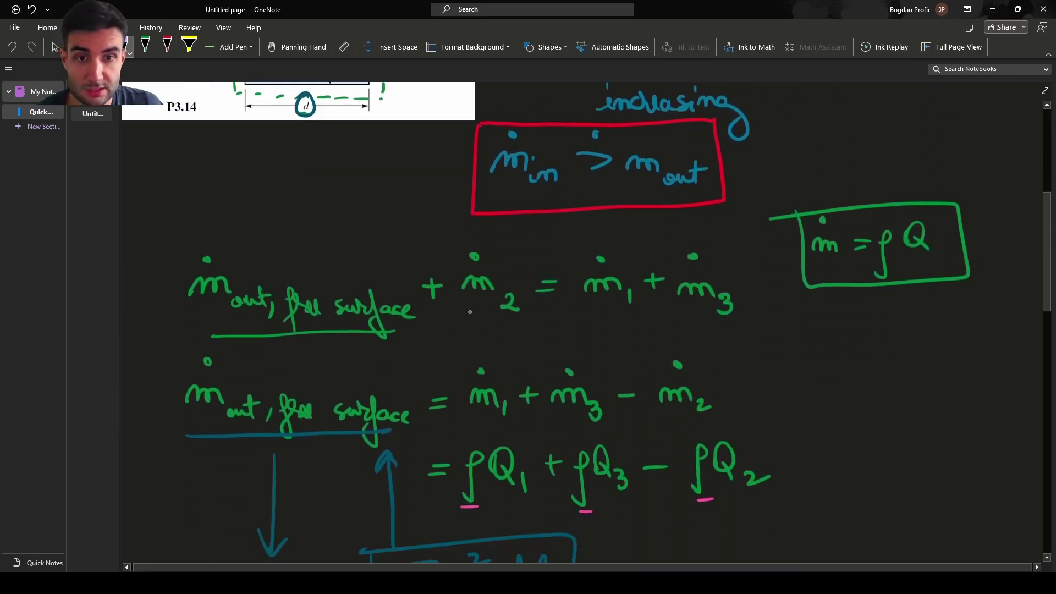
scroll(470, 312, "down", 18)
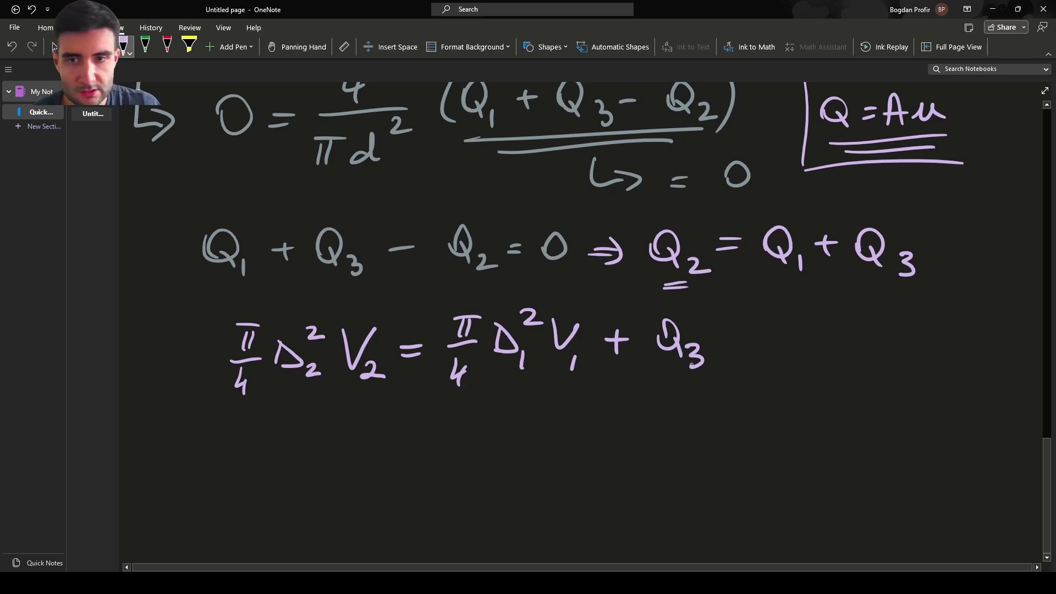
left_click(53, 46)
scroll(535, 327, "down", 3)
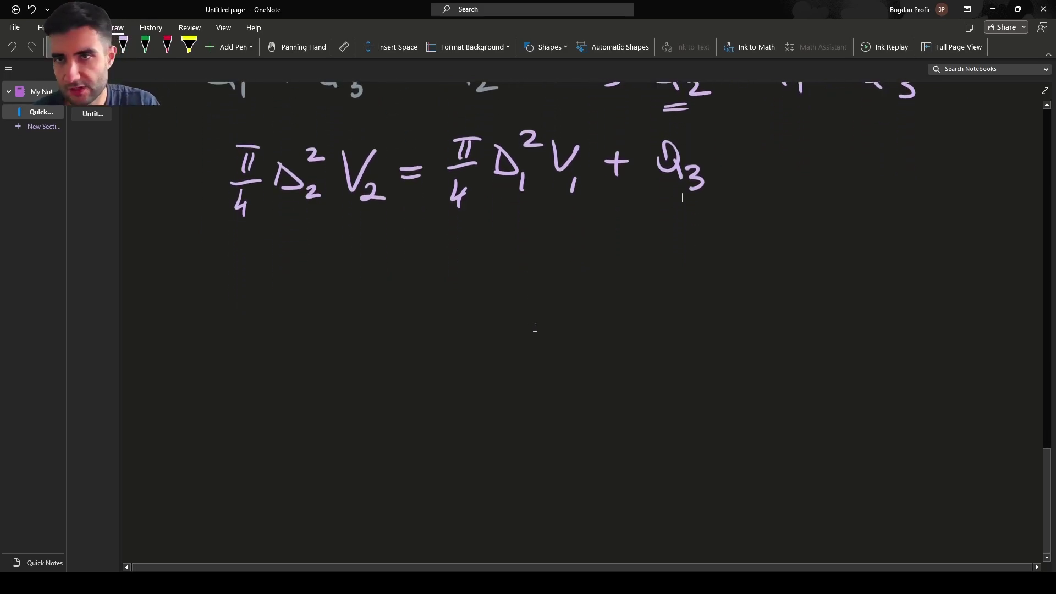
Switch to grey ink and begin the first line: V₂ = 4/(πD₂²)(π/4 ….
left_click(131, 54)
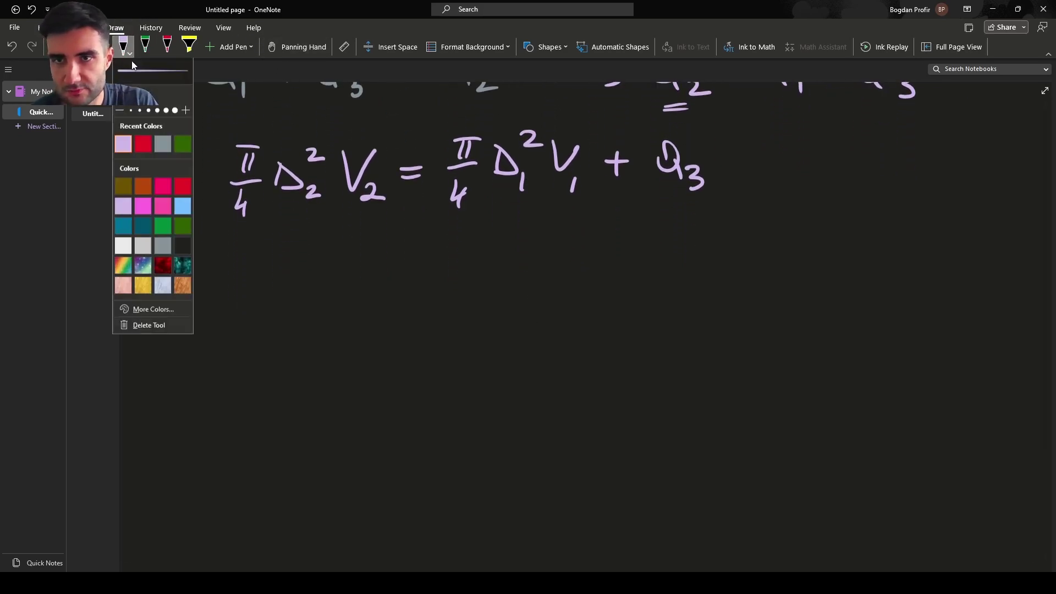
left_click(164, 249)
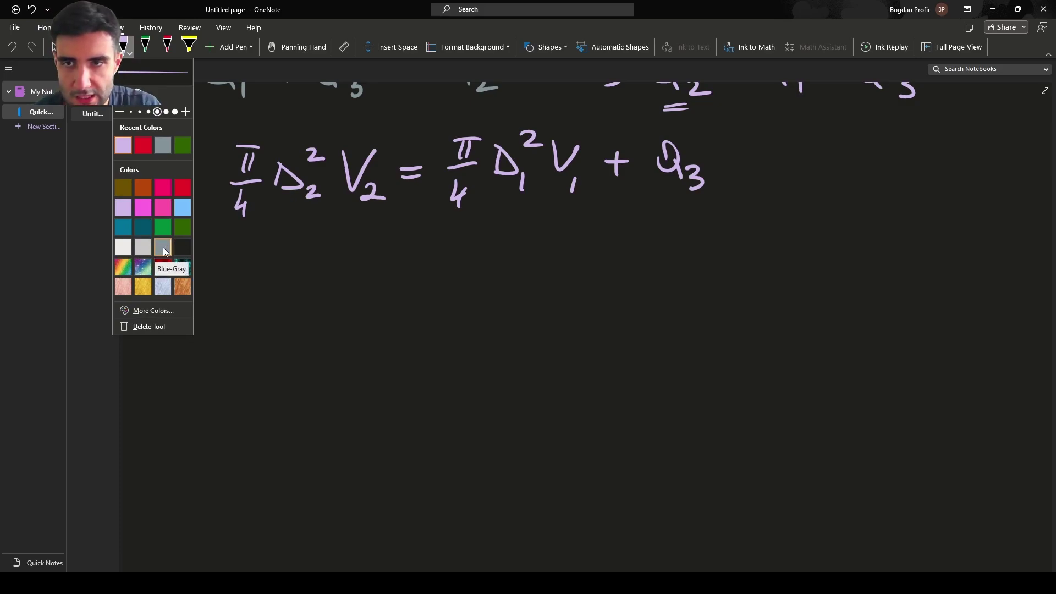
mouse_move(240, 277)
left_mouse_down()
mouse_move(268, 271)
mouse_move(267, 317)
mouse_move(278, 318)
left_mouse_up()
left_click_drag(295, 299, 307, 290)
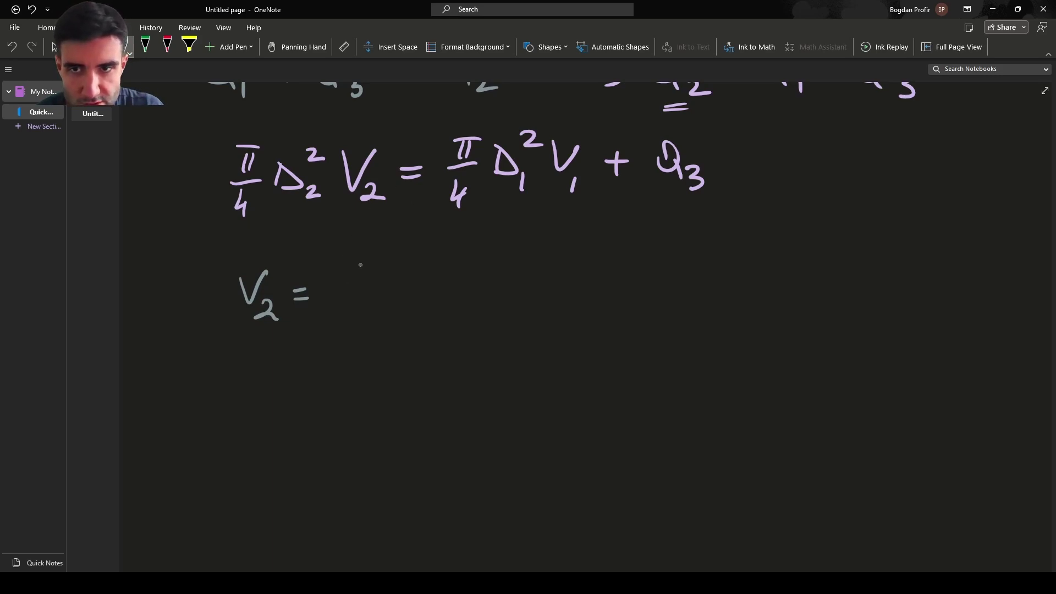
mouse_move(364, 250)
left_mouse_down()
mouse_move(370, 282)
mouse_move(409, 289)
left_mouse_up()
left_click_drag(331, 319, 329, 337)
mouse_move(338, 318)
left_mouse_down()
mouse_move(337, 335)
mouse_move(355, 311)
left_mouse_up()
mouse_move(359, 312)
left_mouse_down()
mouse_move(362, 336)
mouse_move(404, 350)
left_mouse_up()
left_click_drag(392, 306, 410, 316)
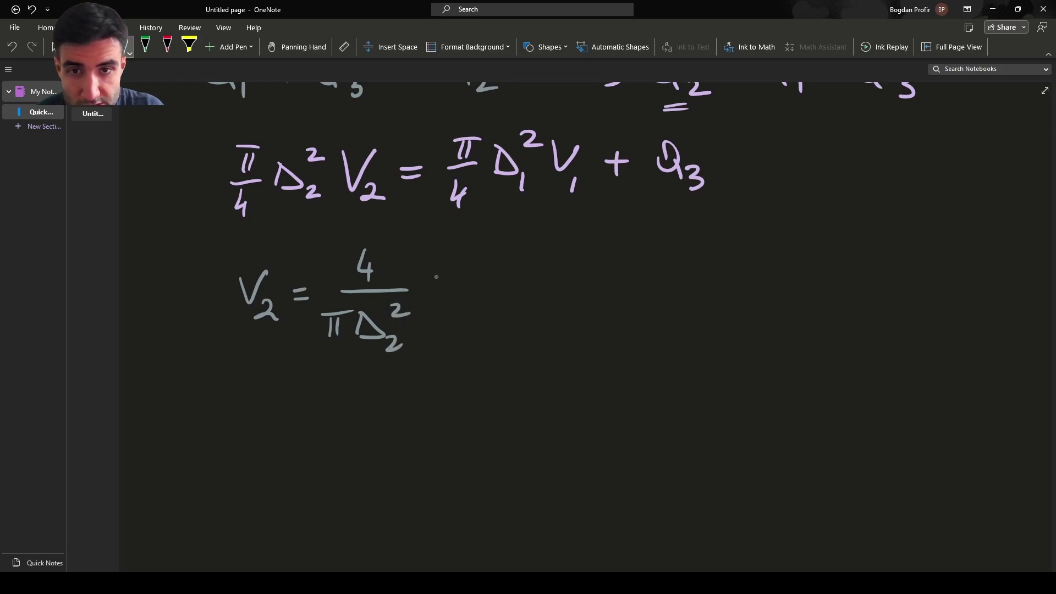
mouse_move(458, 245)
left_mouse_down()
mouse_move(440, 347)
mouse_move(476, 269)
left_mouse_up()
mouse_move(486, 253)
left_mouse_down()
mouse_move(484, 270)
mouse_move(499, 252)
left_mouse_up()
mouse_move(472, 284)
left_mouse_down()
mouse_move(498, 281)
mouse_move(488, 304)
left_mouse_up()
left_click_drag(482, 300, 480, 317)
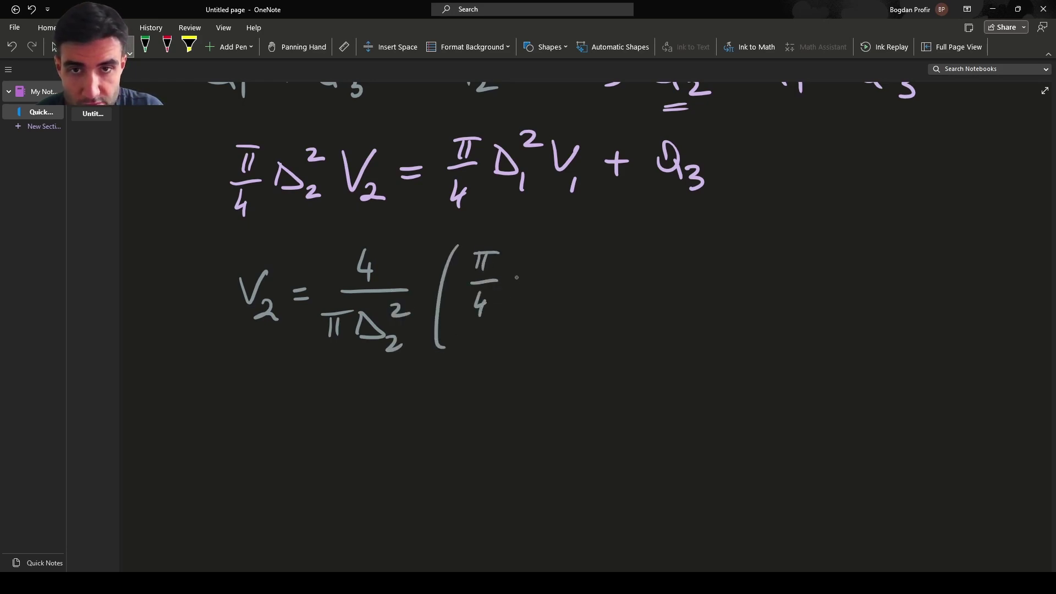
Complete the parenthesis with D₁²V₁ + Q₃ and close it.
left_click_drag(517, 257, 517, 282)
left_click_drag(518, 257, 539, 282)
left_click_drag(543, 286, 542, 299)
left_click_drag(538, 249, 556, 258)
mouse_move(558, 256)
left_mouse_down()
mouse_move(567, 285)
mouse_move(580, 255)
left_mouse_up()
mouse_move(579, 286)
left_mouse_down()
mouse_move(578, 300)
mouse_move(632, 274)
left_mouse_up()
left_click_drag(620, 268, 620, 285)
left_click_drag(668, 252, 673, 291)
left_click_drag(682, 282, 691, 300)
left_click_drag(714, 241, 701, 327)
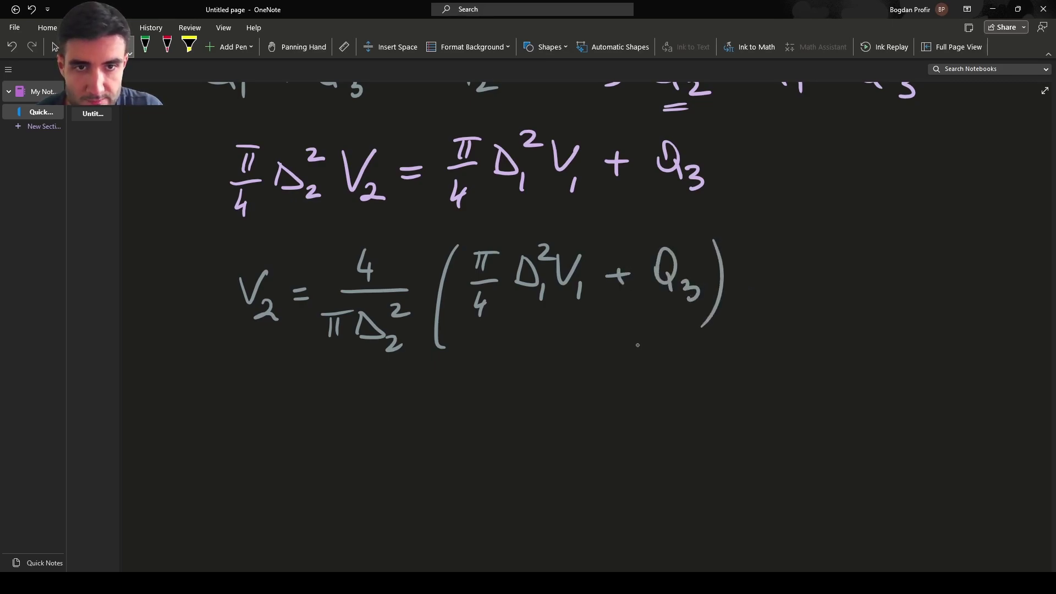
Write the simplified line V₂ = (D₁/D₂)²V₁ +.
mouse_move(254, 387)
left_mouse_down()
mouse_move(285, 386)
mouse_move(287, 427)
mouse_move(297, 429)
left_mouse_up()
left_click_drag(310, 407, 322, 407)
left_click_drag(307, 417, 321, 416)
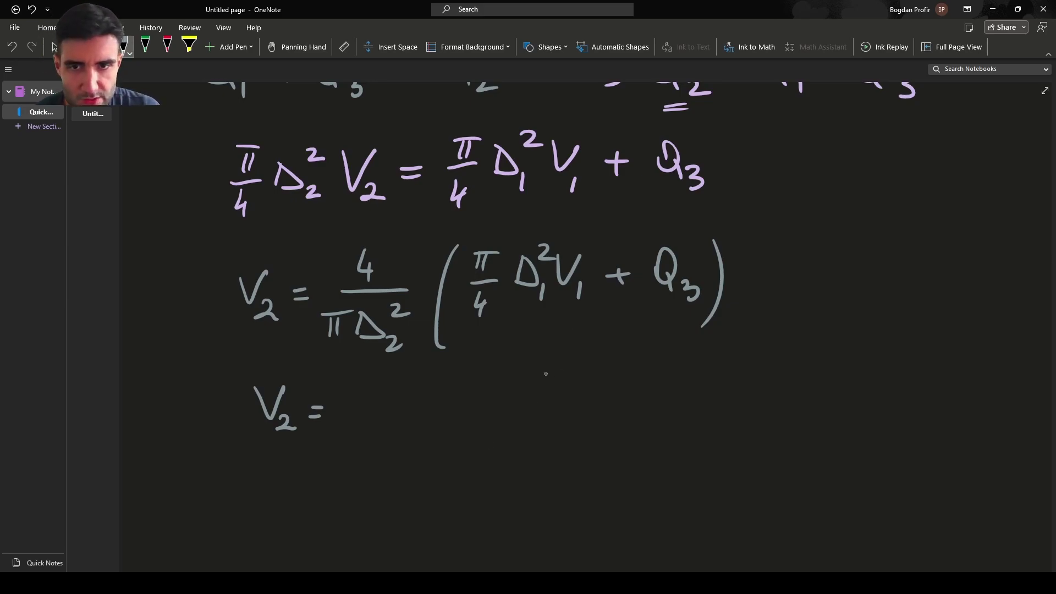
mouse_move(360, 379)
left_mouse_down()
mouse_move(376, 399)
mouse_move(360, 379)
left_mouse_up()
left_click_drag(385, 391, 391, 411)
mouse_move(360, 427)
left_mouse_down()
mouse_move(360, 446)
mouse_move(406, 458)
left_mouse_up()
left_click_drag(352, 377, 350, 459)
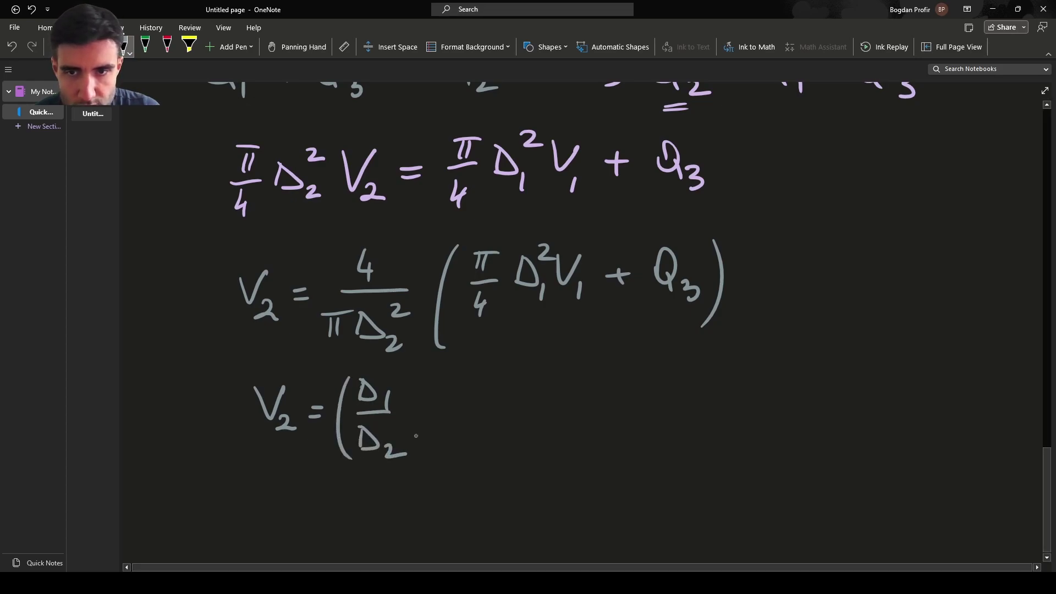
mouse_move(409, 377)
left_mouse_down()
mouse_move(417, 459)
mouse_move(441, 380)
mouse_move(474, 394)
left_mouse_up()
mouse_move(477, 421)
left_mouse_down()
mouse_move(478, 436)
mouse_move(523, 409)
left_mouse_up()
left_click_drag(512, 404, 513, 428)
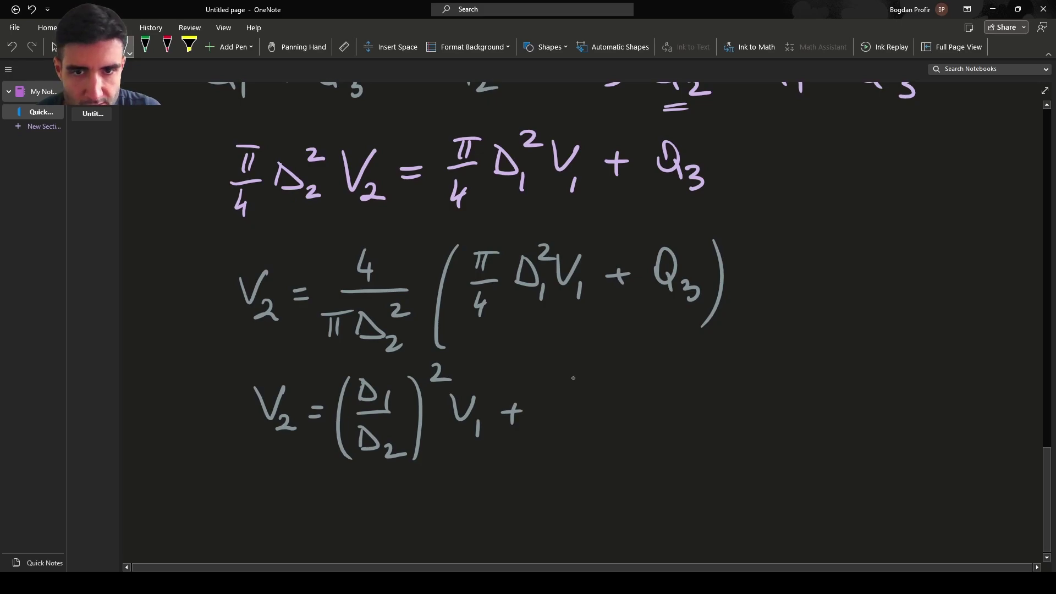
Finish the second term 4/(πD₂²)Q₃ and circle the final V₂ expression.
mouse_move(575, 368)
left_mouse_down()
mouse_move(583, 399)
mouse_move(624, 402)
left_mouse_up()
left_click_drag(555, 426, 560, 442)
mouse_move(547, 425)
left_mouse_down()
mouse_move(572, 423)
mouse_move(603, 457)
left_mouse_up()
left_click_drag(598, 414, 615, 422)
left_click_drag(648, 376, 661, 417)
left_click_drag(664, 404, 674, 424)
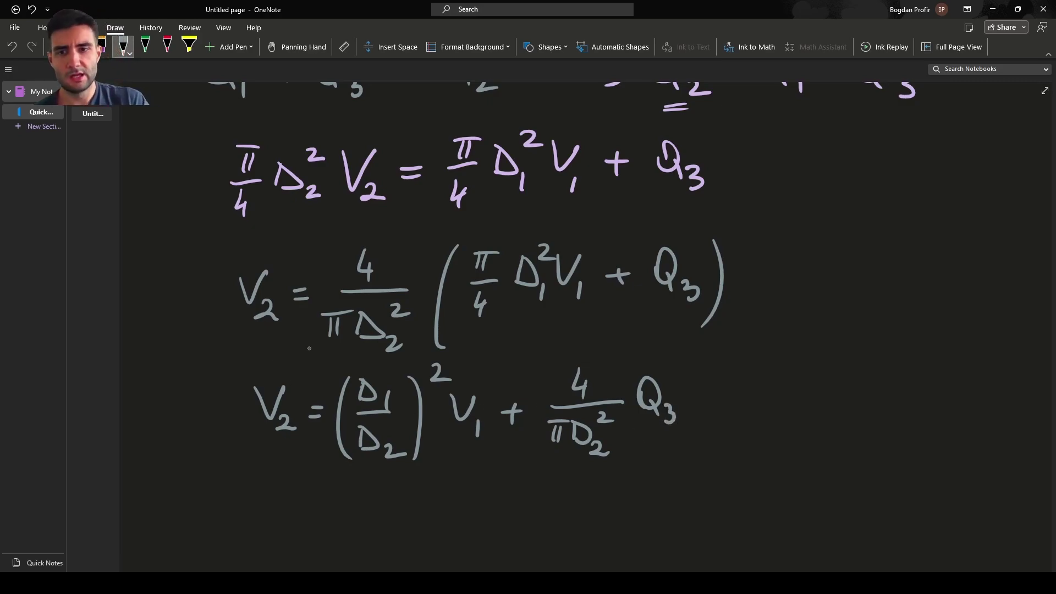
mouse_move(309, 348)
left_mouse_down()
mouse_move(451, 501)
mouse_move(742, 385)
mouse_move(508, 344)
mouse_move(315, 345)
left_mouse_up()
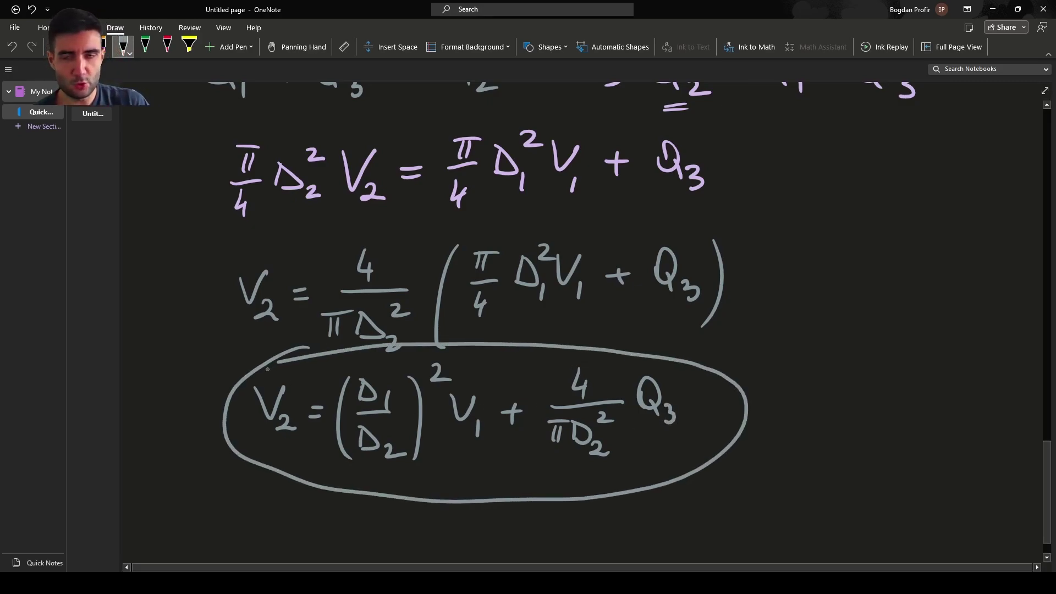
In red ink, tick D₁, D₂, V₁ and Q₃ in the circled V₂ expression.
left_click(167, 47)
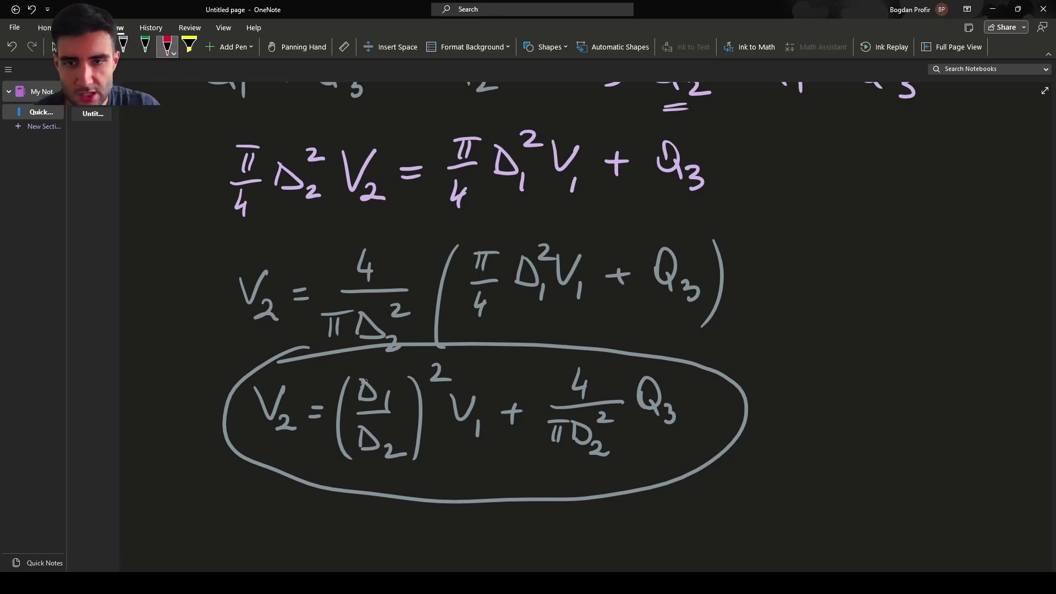
left_click_drag(377, 374, 411, 362)
left_click_drag(389, 431, 417, 417)
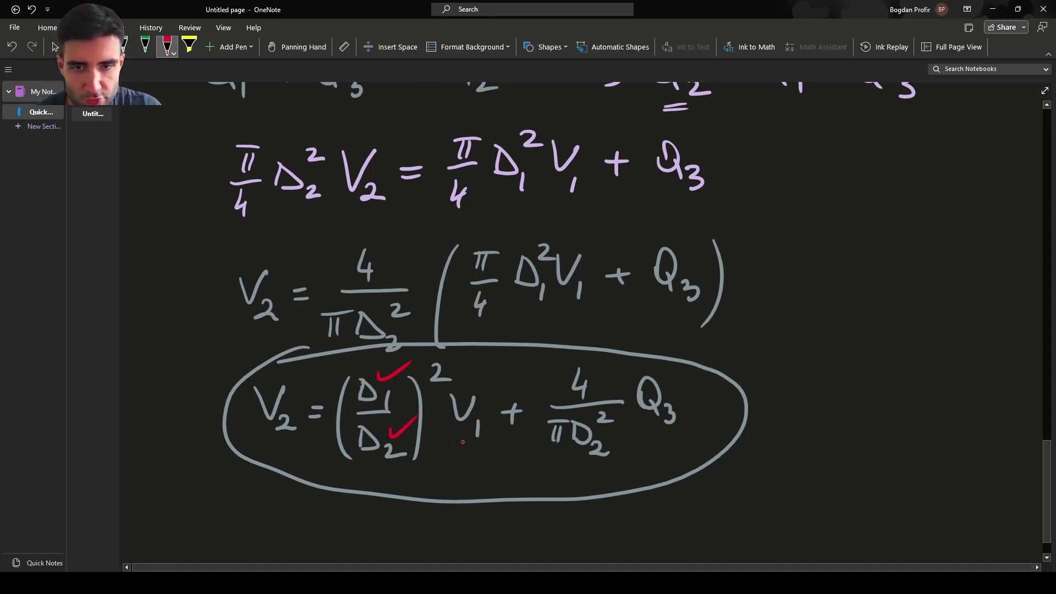
left_click_drag(459, 447, 483, 440)
left_click_drag(487, 389, 525, 371)
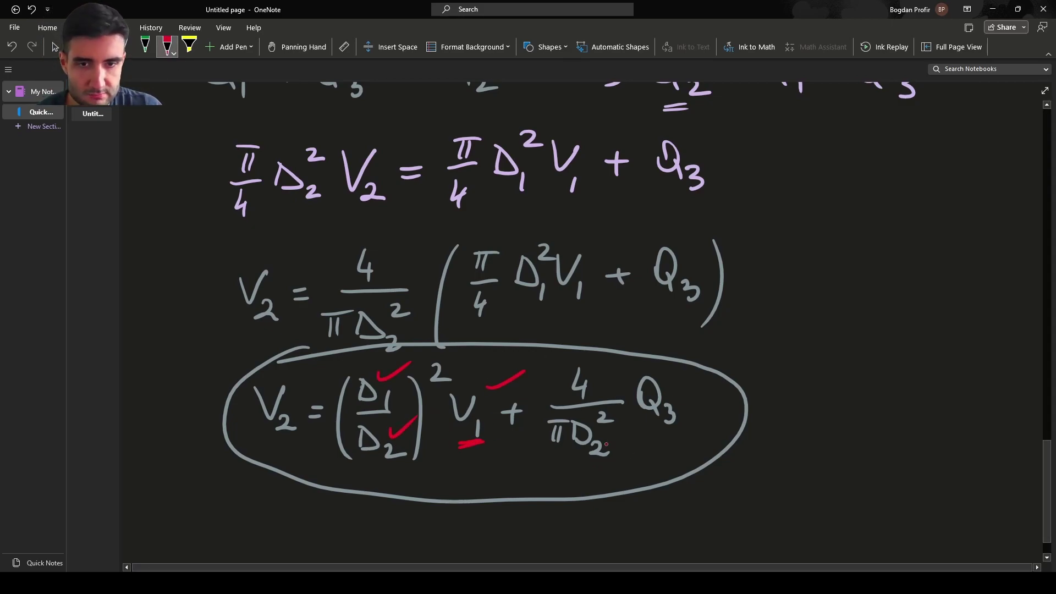
left_click_drag(605, 448, 631, 438)
left_click_drag(681, 392, 720, 379)
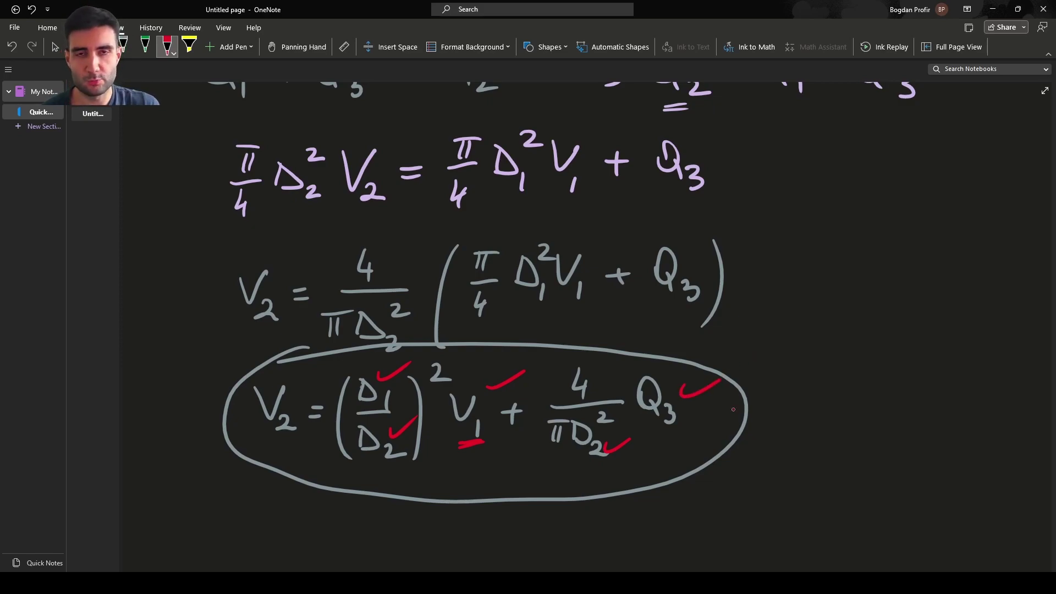
Return to the Select tool and scroll up to the P3.14 problem statement.
left_click(54, 47)
scroll(668, 265, "up", 15)
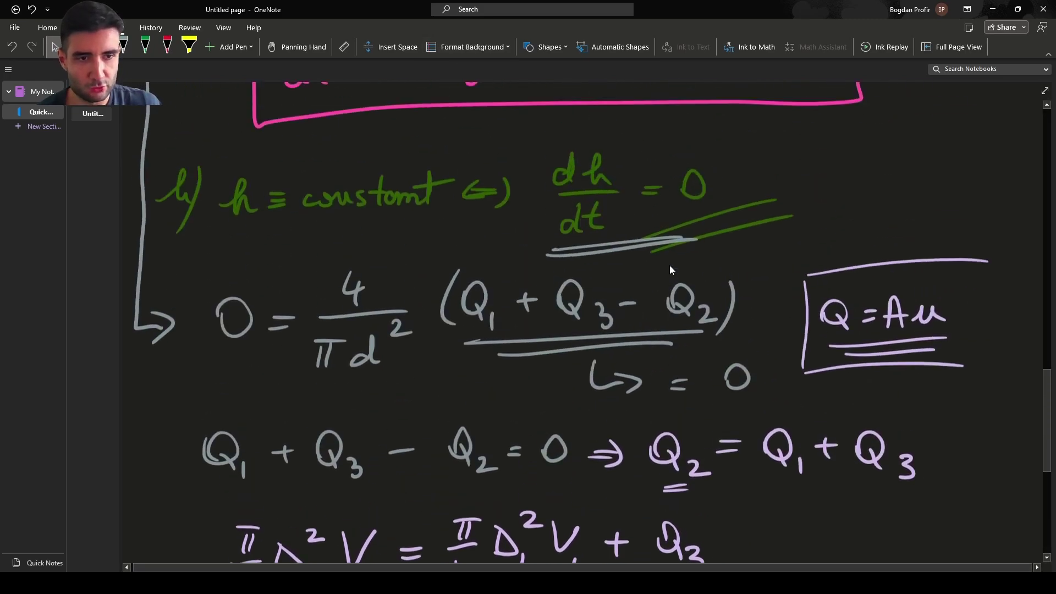
scroll(974, 328, "up", 10)
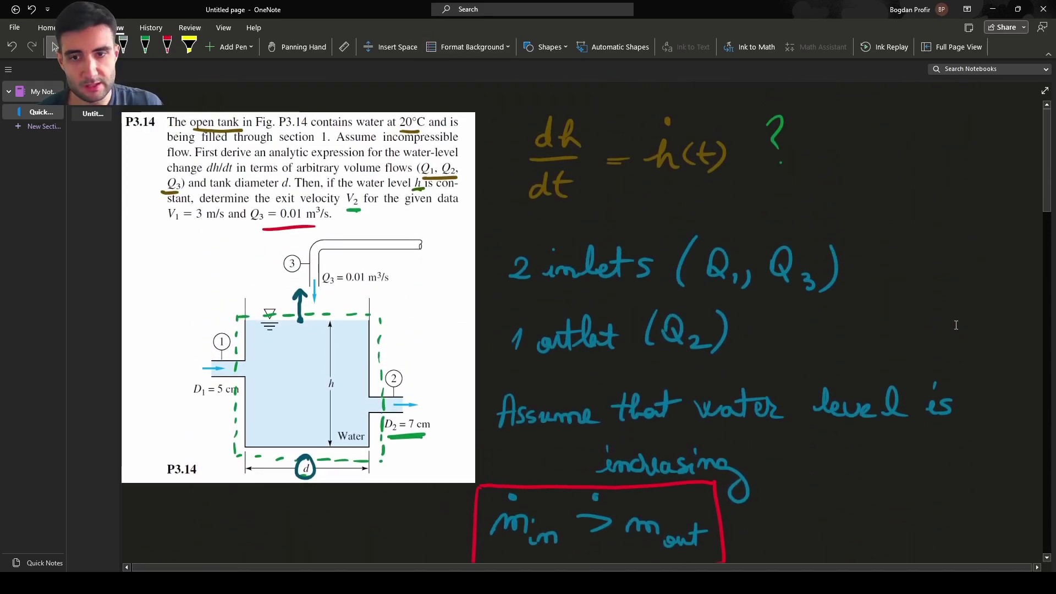